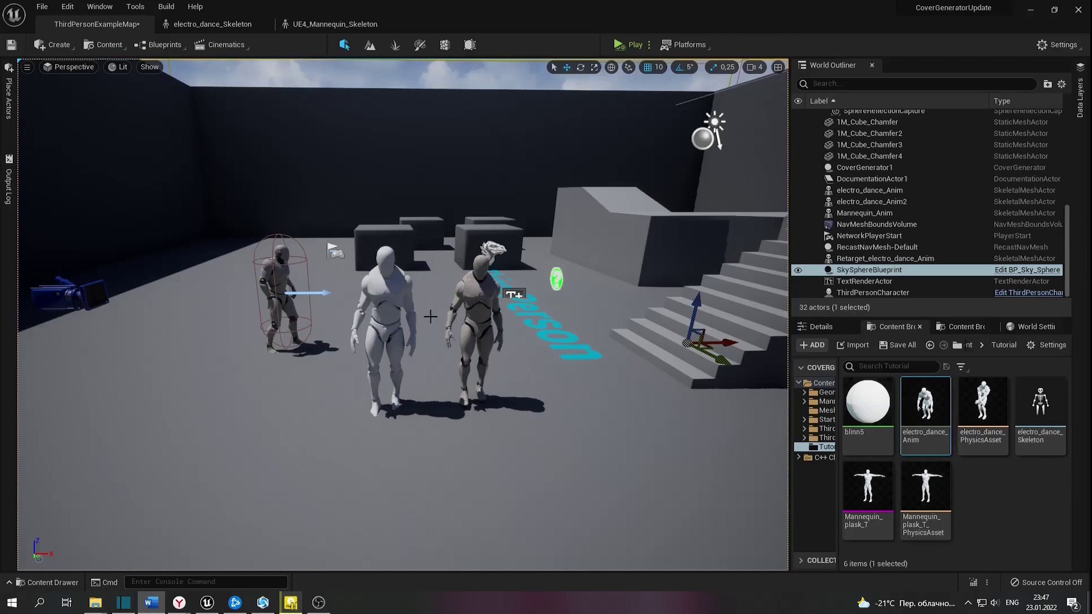
# Select the two mannequins in the level and confirm the electro_dance FBX import
pyautogui.click(390, 290)
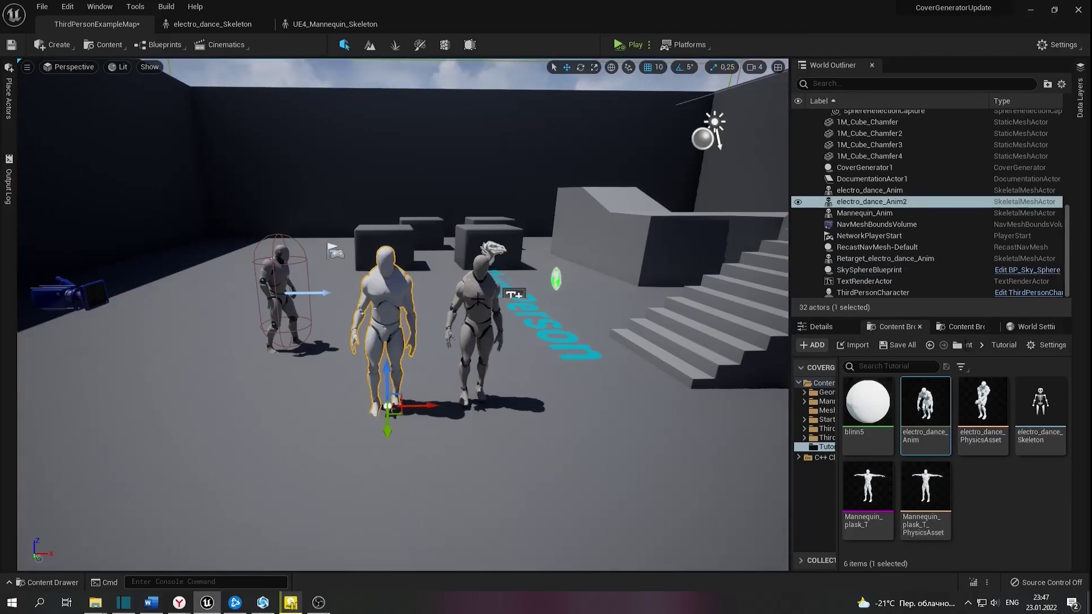
pyautogui.click(477, 297)
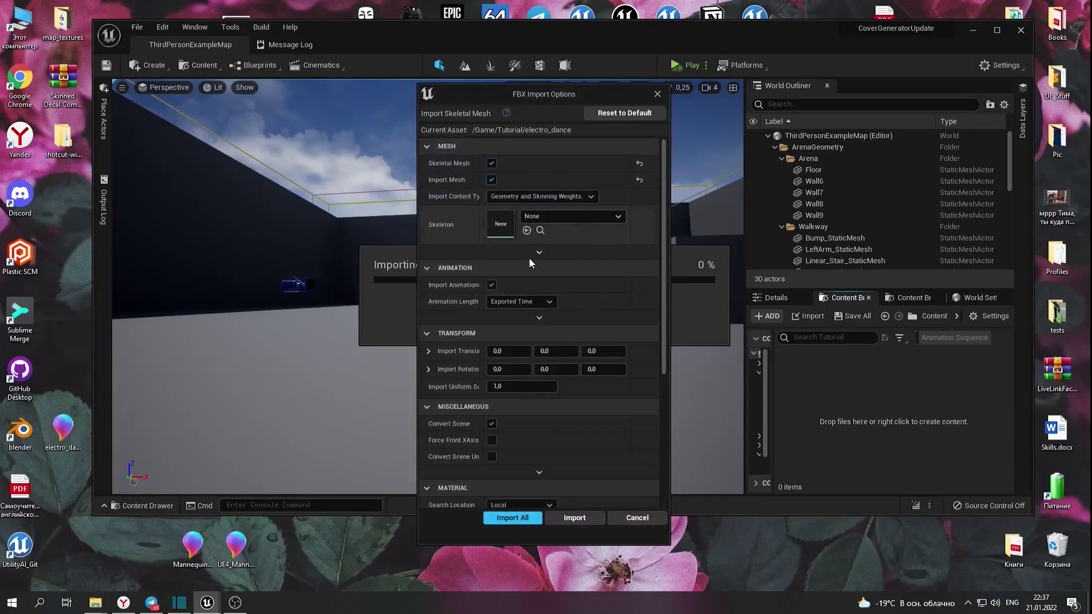
pyautogui.click(575, 517)
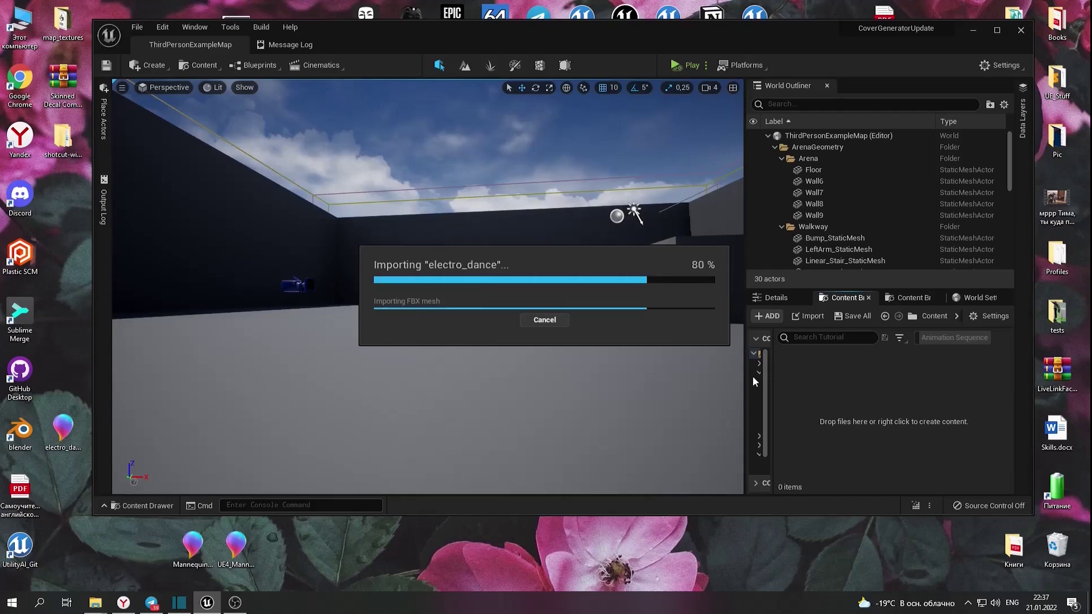
# Maximize the editor and save all new electro_dance assets in the Tutorial folder
pyautogui.click(996, 29)
pyautogui.hotkey('ctrl', 'a')
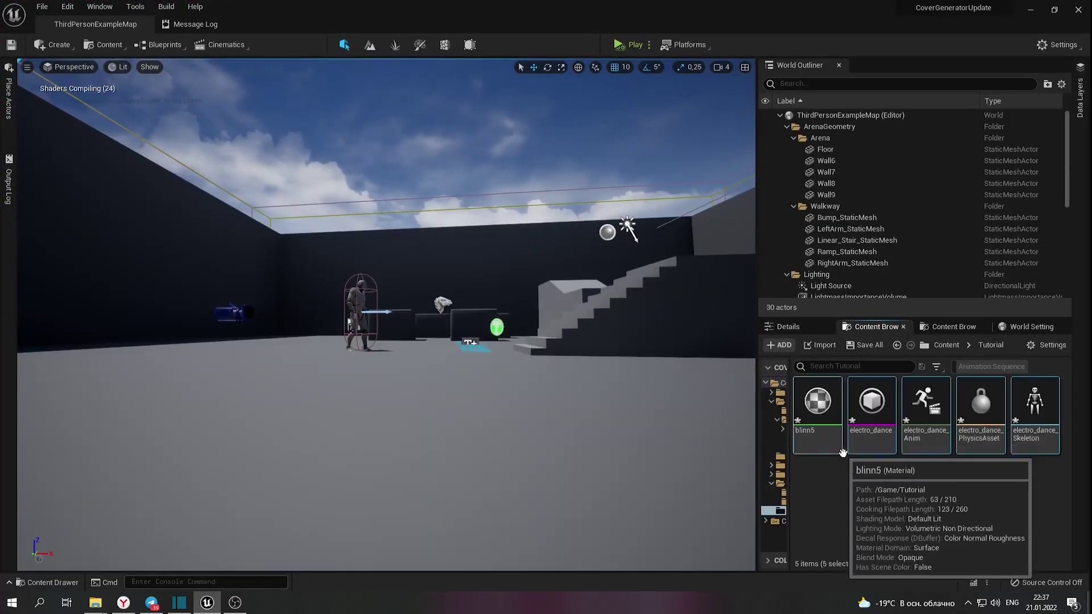
pyautogui.hotkey('ctrl', 's')
# Set electro_dance_Anim's Import Rotation X to 90 and reimport the animation
pyautogui.doubleClick(924, 438)
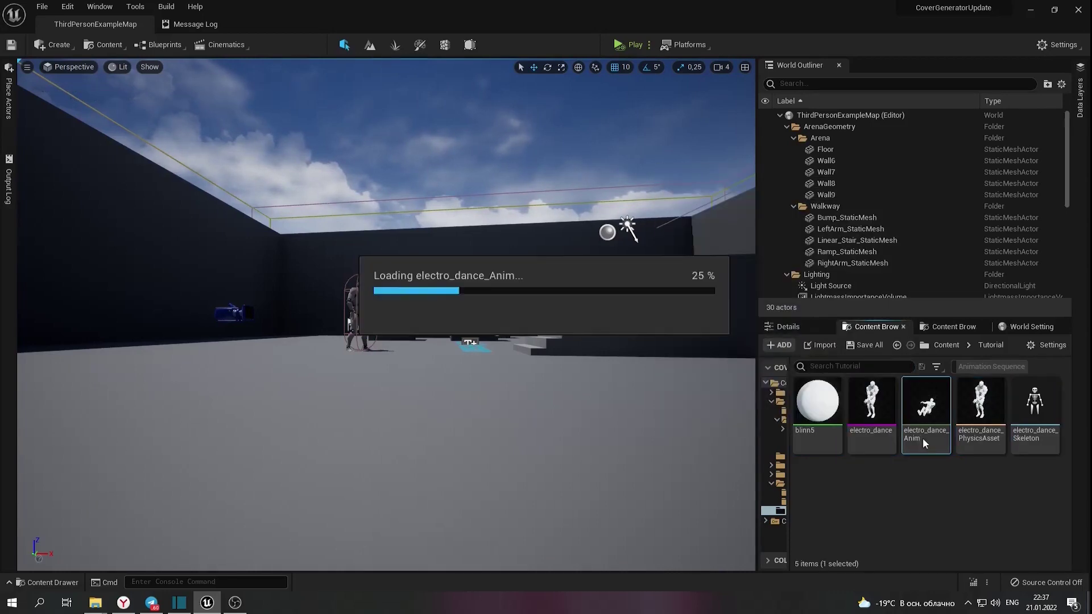
pyautogui.scroll(-10, 159, 409)
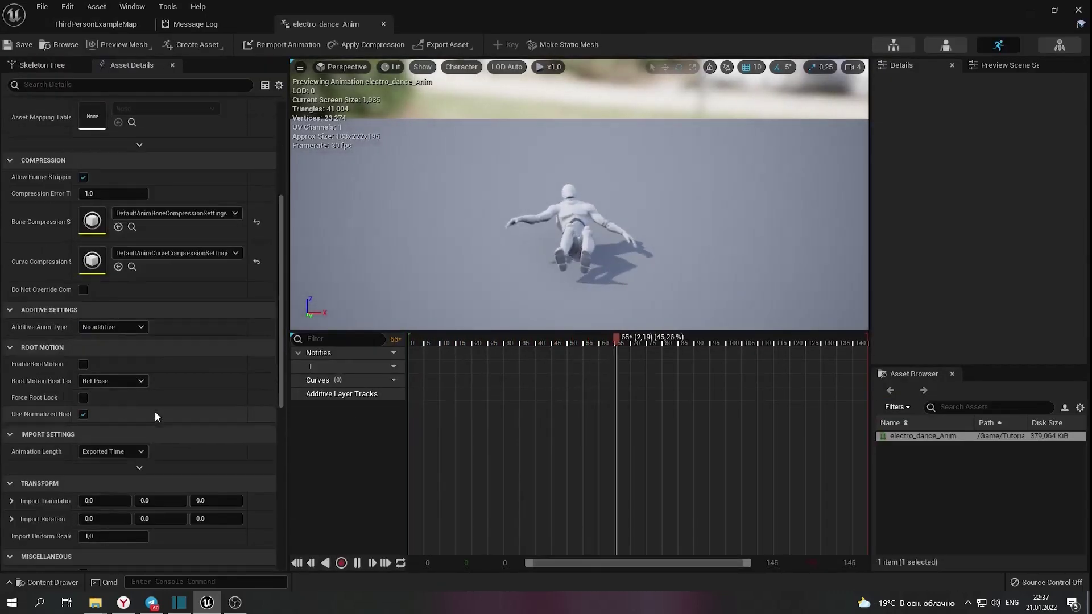
pyautogui.scroll(-5, 156, 412)
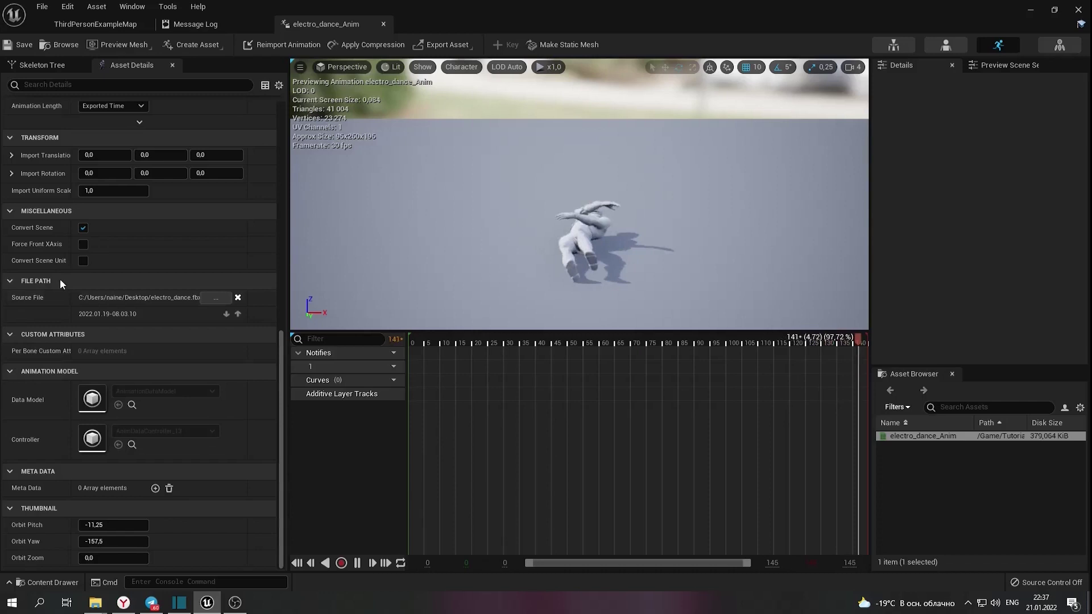
pyautogui.scroll(2, 83, 250)
pyautogui.click(105, 210)
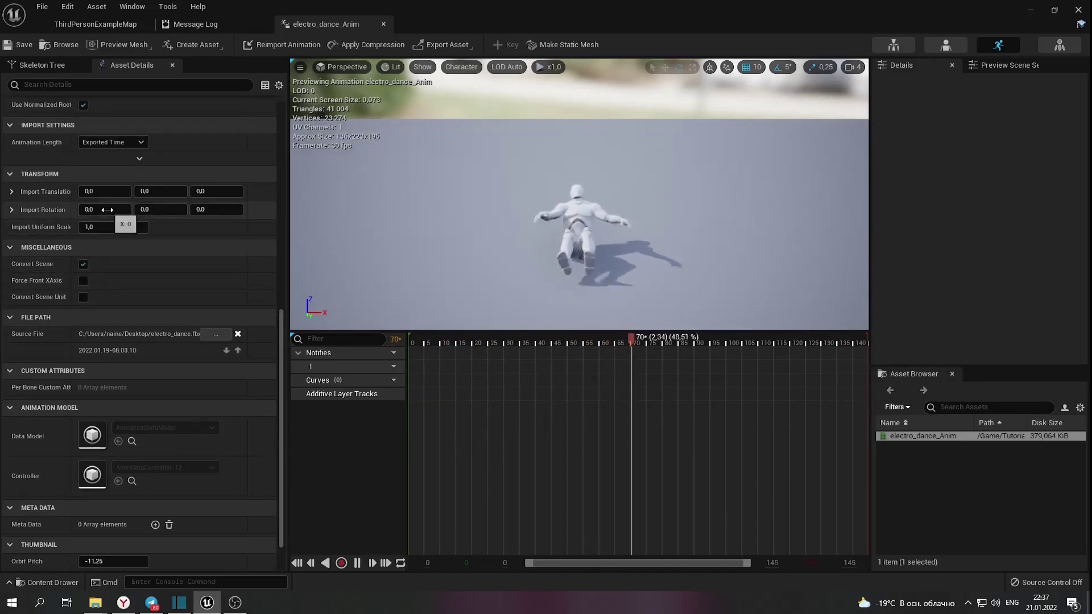
pyautogui.write('90')
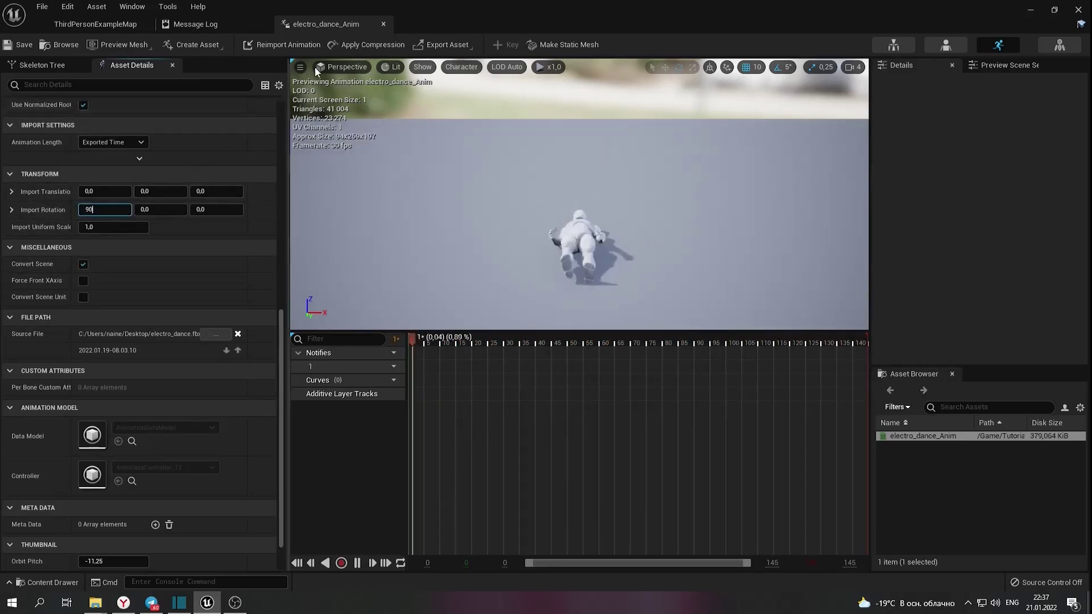
pyautogui.click(305, 45)
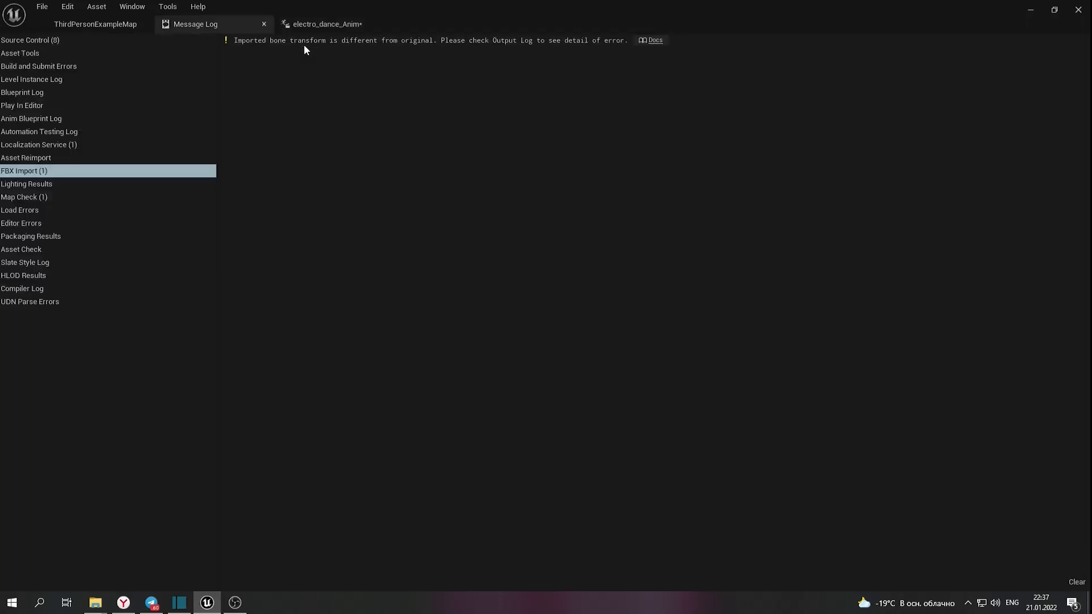
pyautogui.click(327, 24)
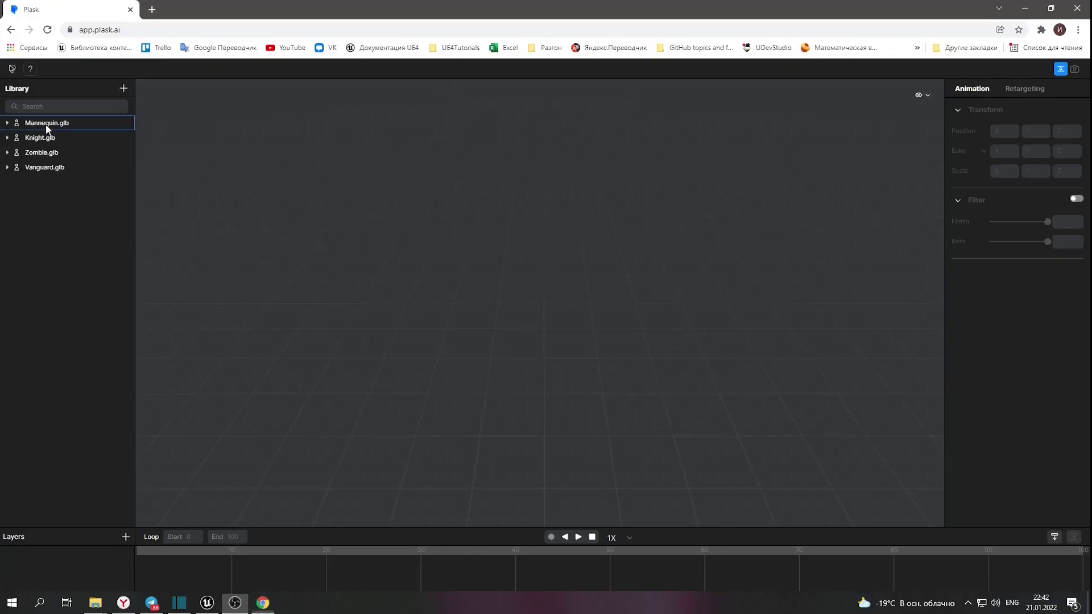
# Load Mannequin.glb into the Plask scene and select its bindPose motion
pyautogui.rightClick(49, 123)
pyautogui.click(78, 169)
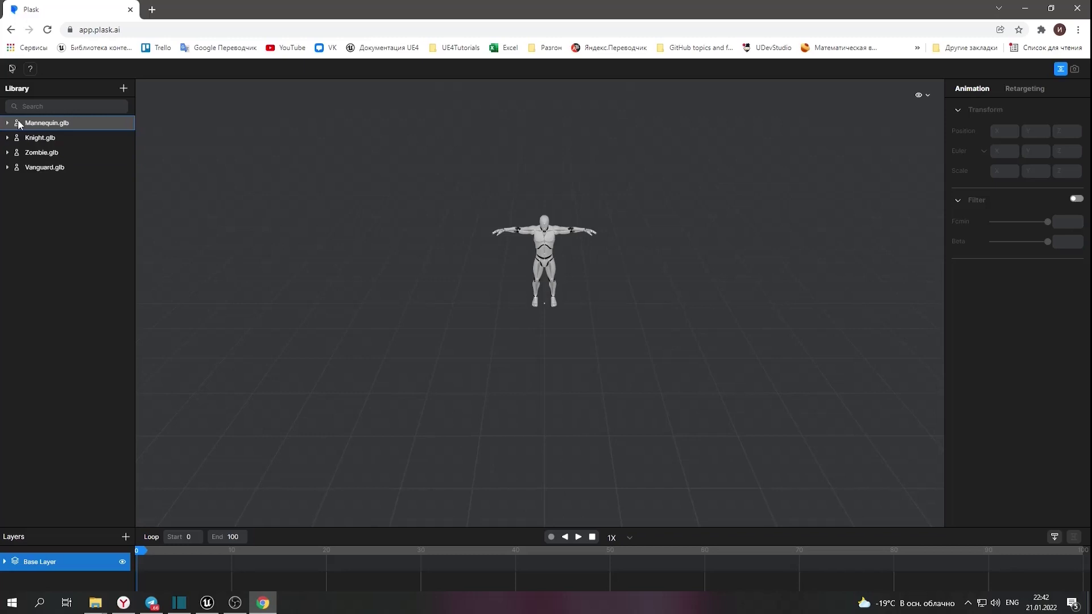
pyautogui.click(7, 123)
pyautogui.click(46, 138)
# Export the bindPose as FBX to the desktop, named Mannequin_plask_T
pyautogui.rightClick(45, 139)
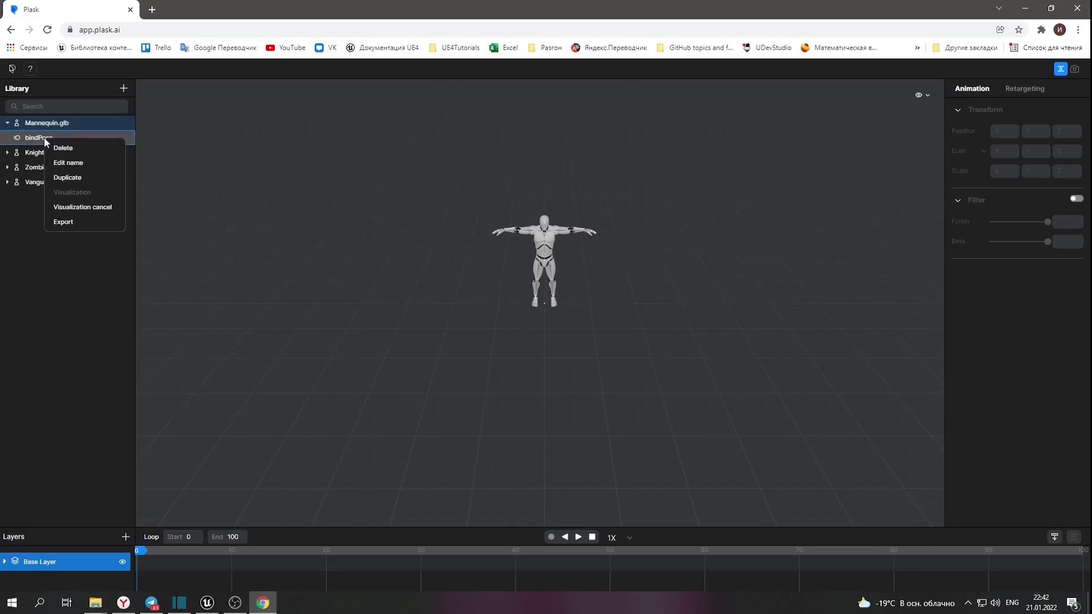
pyautogui.click(78, 222)
pyautogui.click(575, 369)
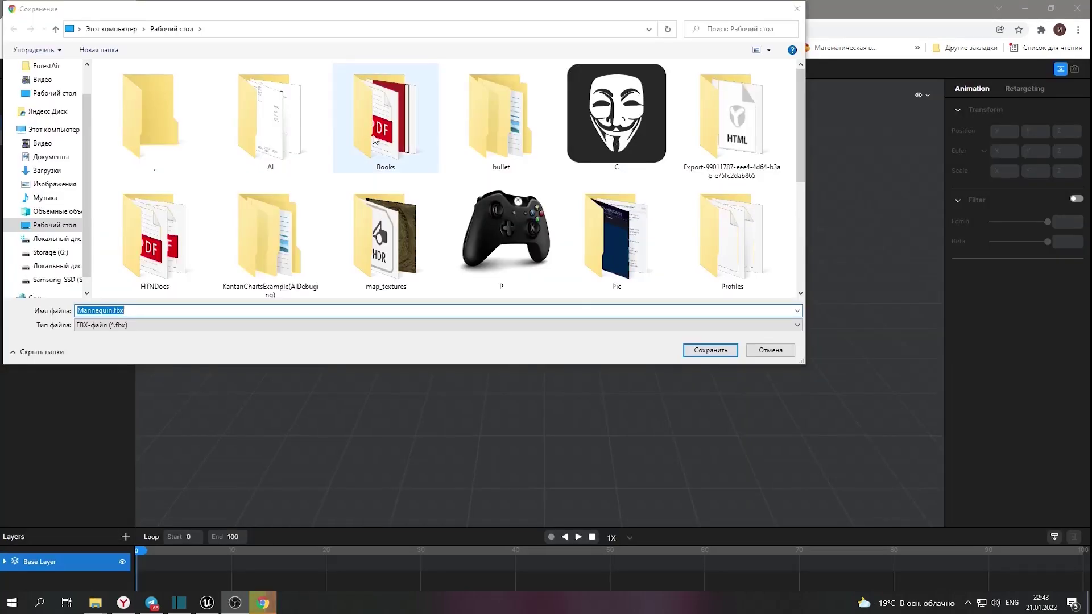
pyautogui.click(115, 310)
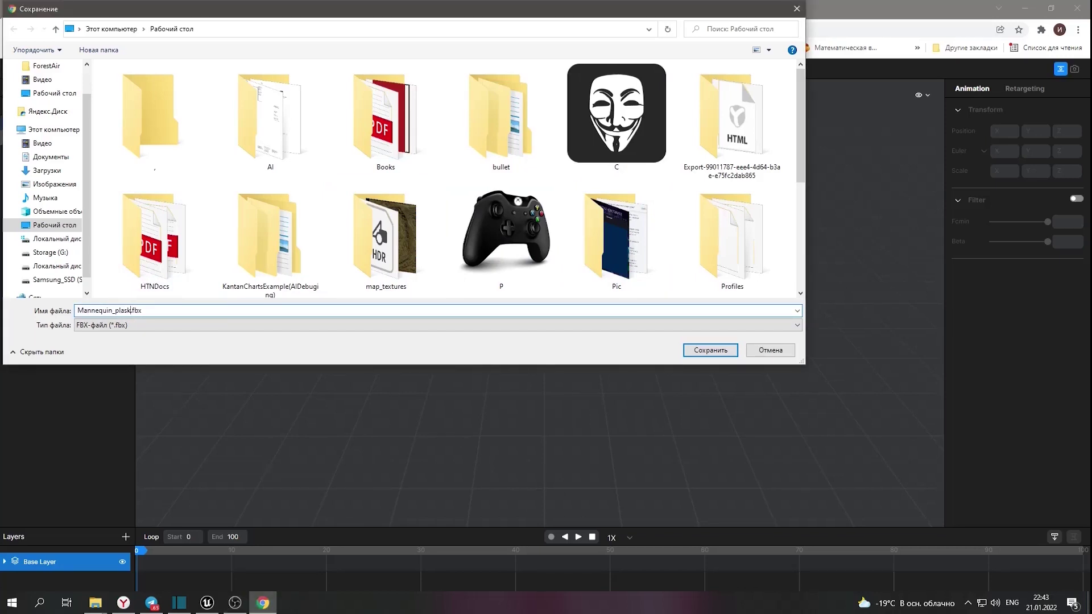
pyautogui.click(720, 356)
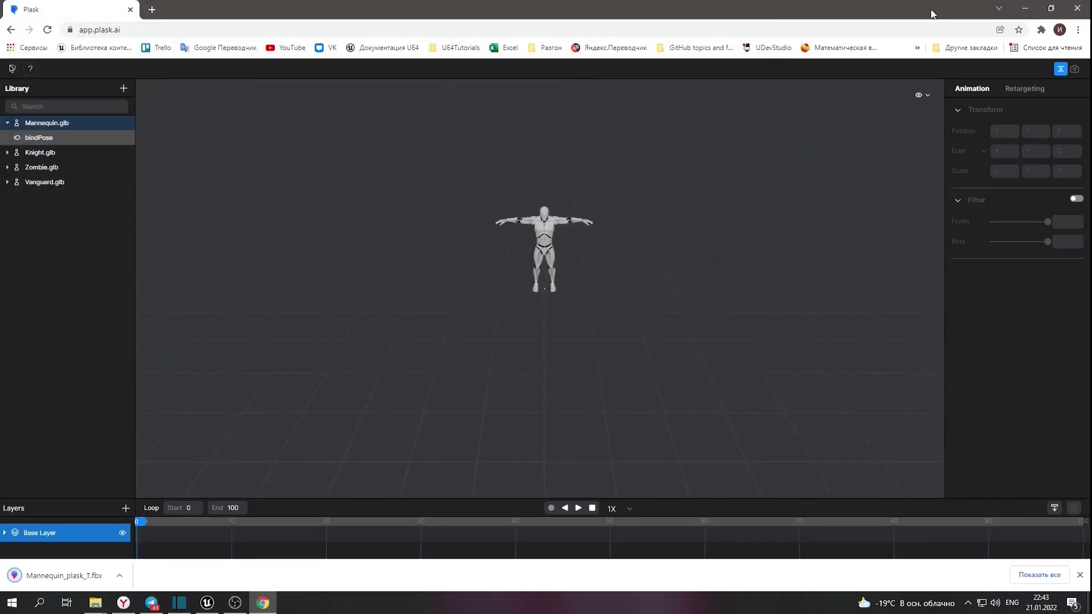
pyautogui.click(208, 603)
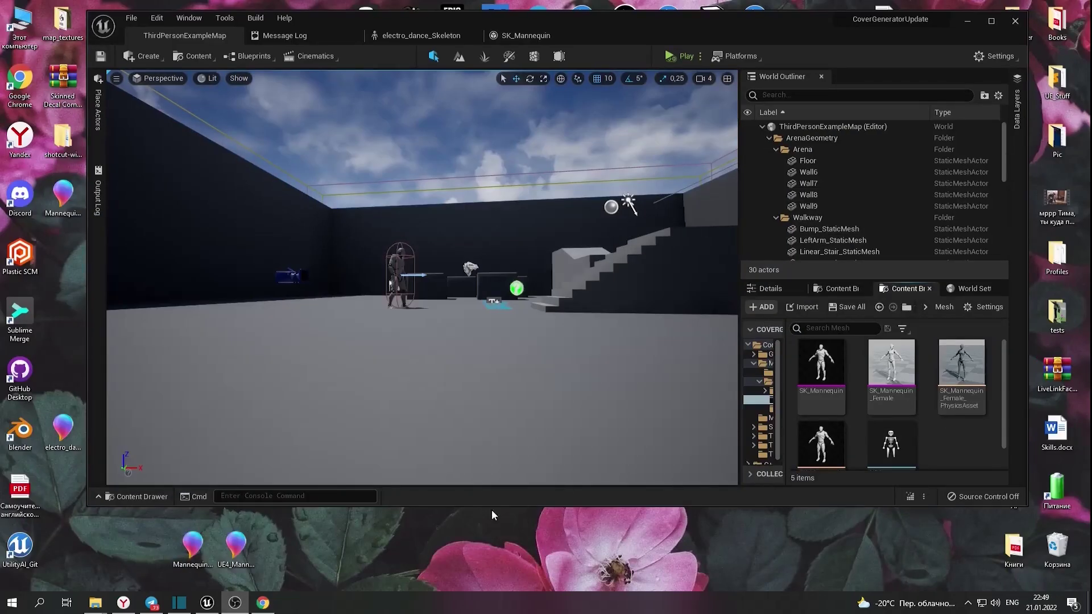
# Import UE4_Mannequin_T_Pose.FBX into Mesh on UE4_Mannequin_Skeleton, then open that skeleton
pyautogui.moveTo(236, 546); pyautogui.dragTo(859, 359)
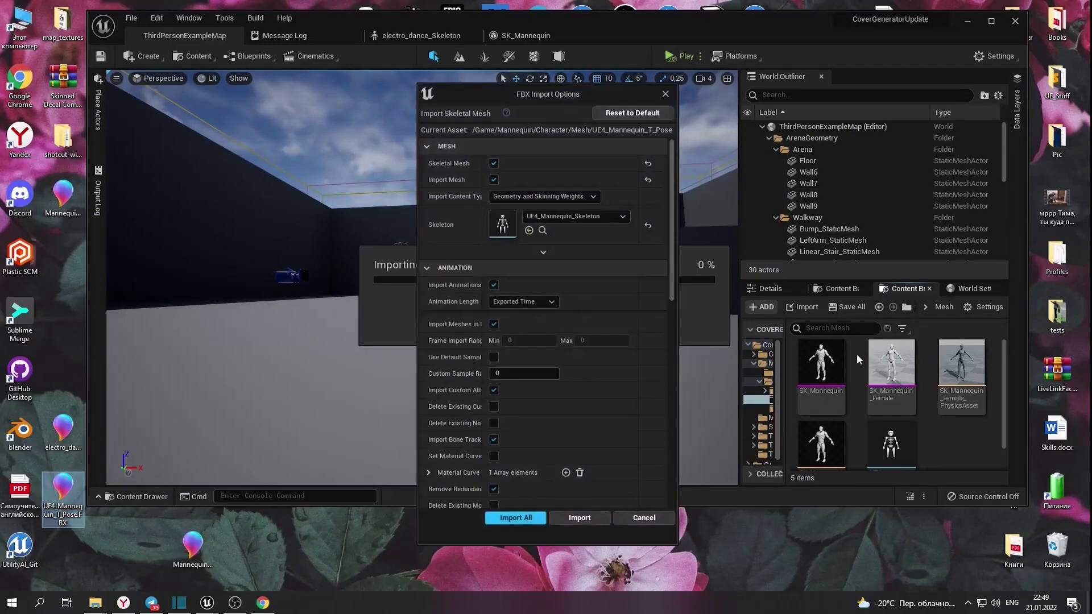
pyautogui.click(579, 518)
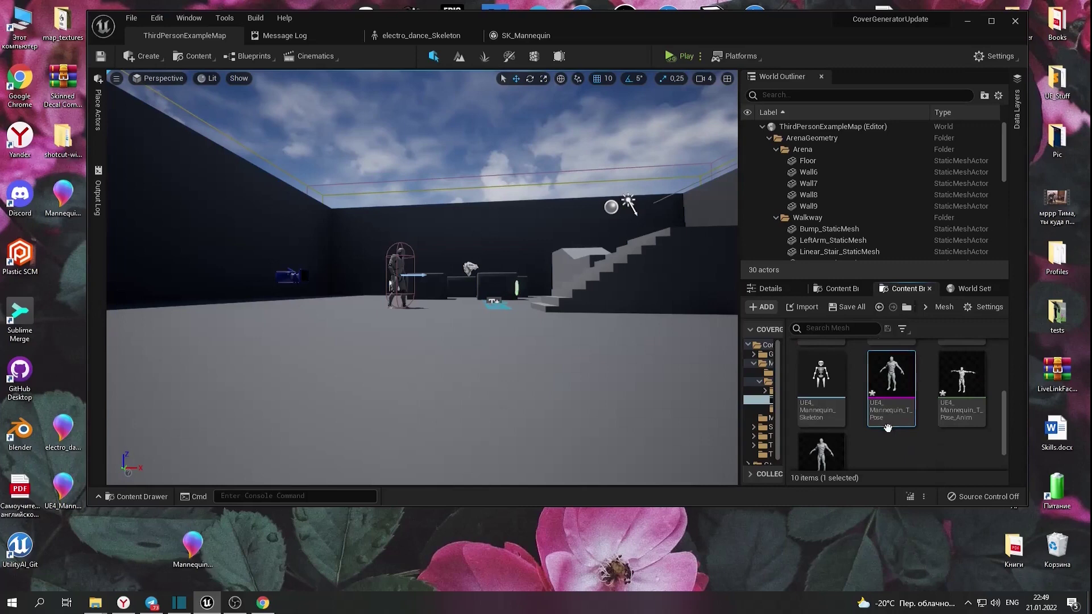
pyautogui.scroll(1, 900, 443)
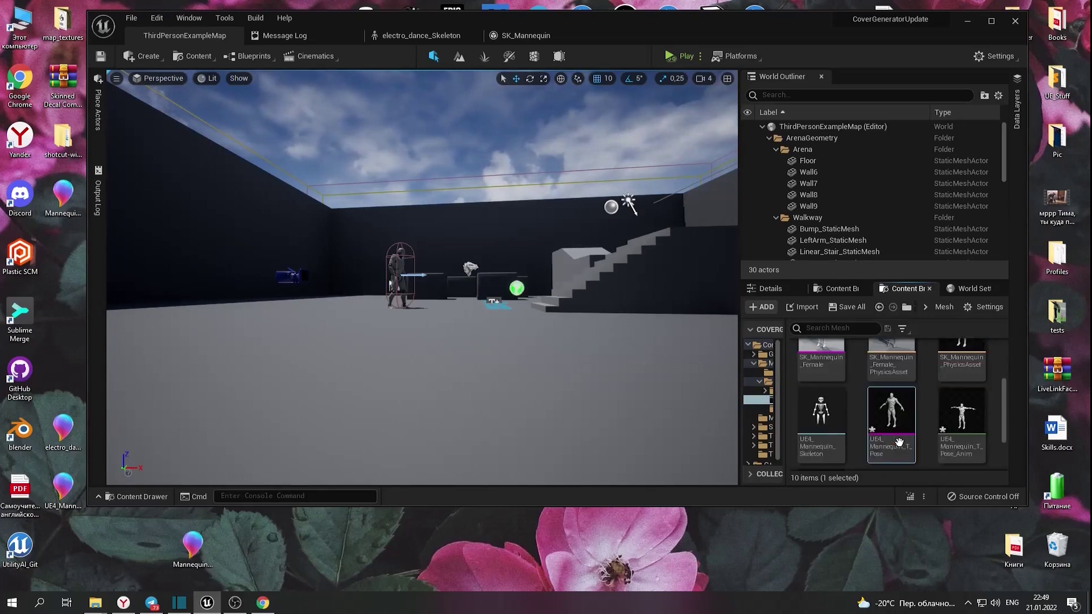
pyautogui.scroll(2, 900, 443)
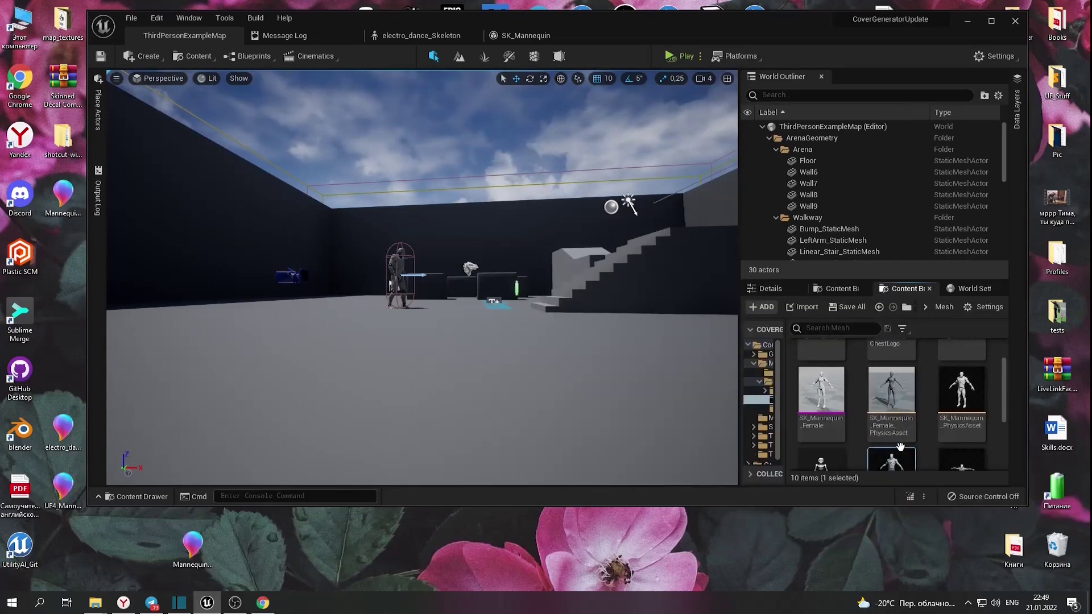
pyautogui.scroll(-2, 895, 449)
pyautogui.click(825, 410)
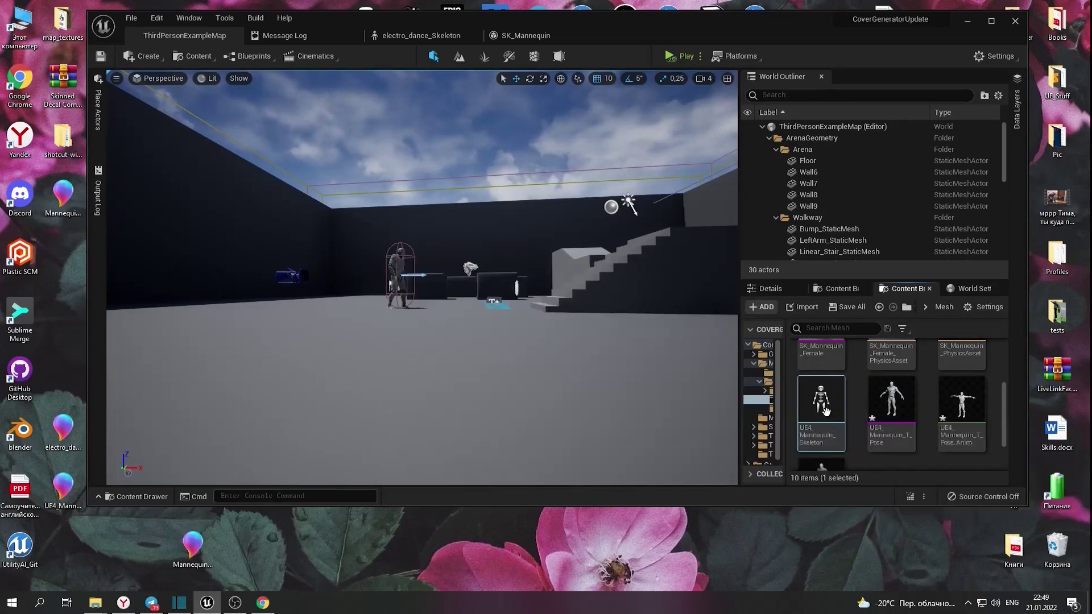
pyautogui.doubleClick(826, 410)
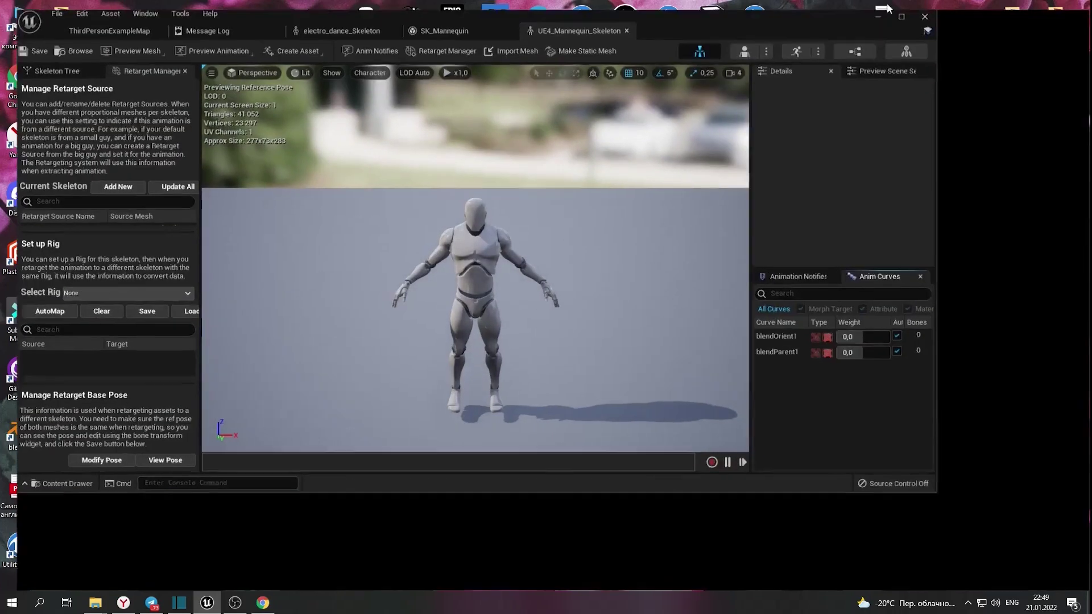
# Preview UE4_Mannequin_Skeleton in the T-pose animation and use it as the retarget base pose
pyautogui.click(991, 21)
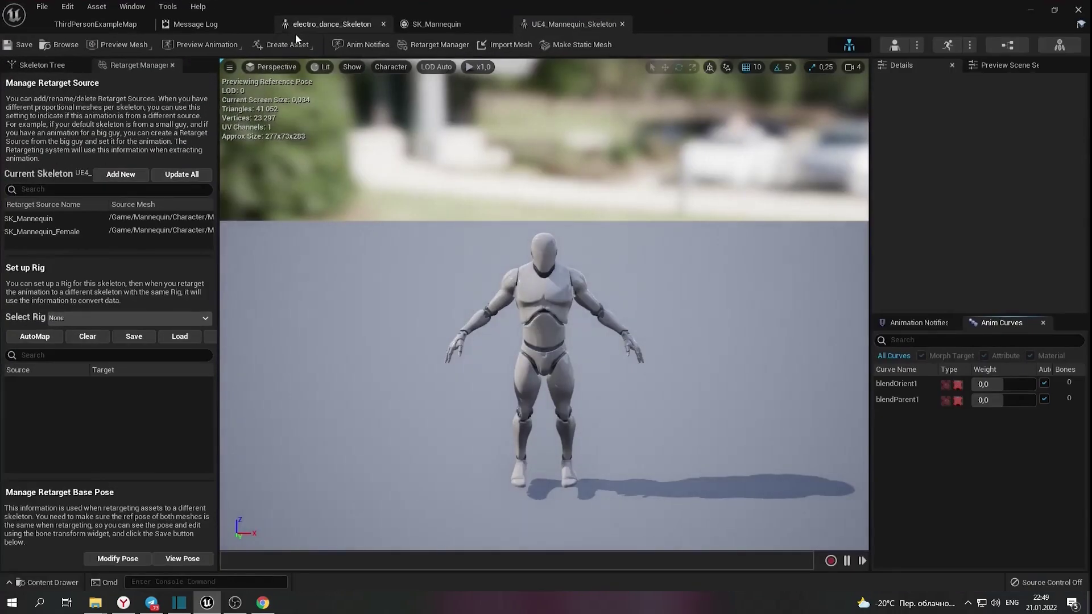
pyautogui.click(199, 44)
pyautogui.write('t pose')
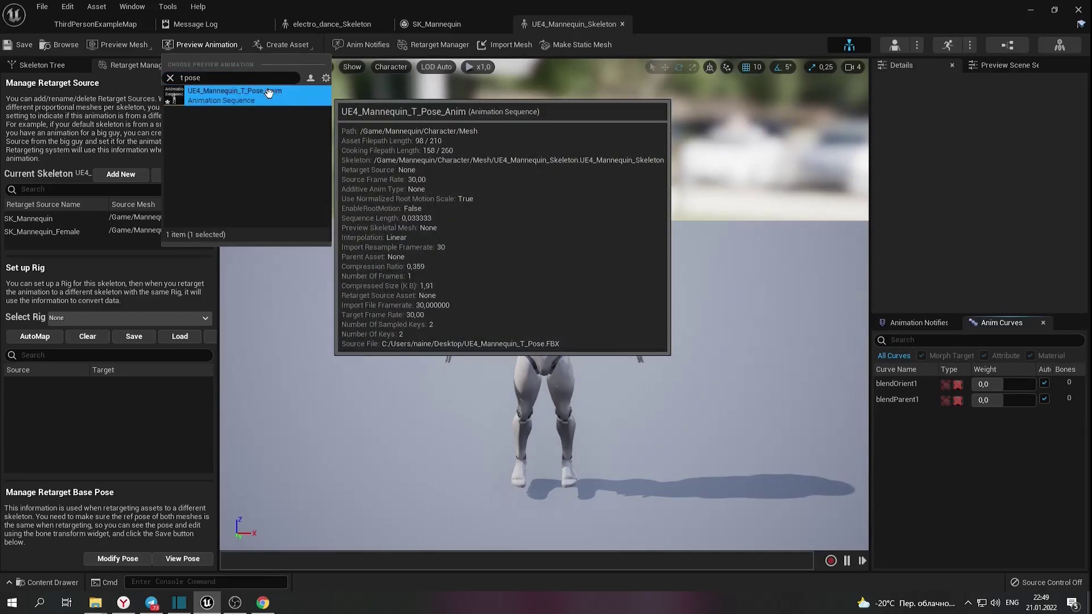
pyautogui.click(222, 96)
pyautogui.click(118, 559)
pyautogui.click(167, 481)
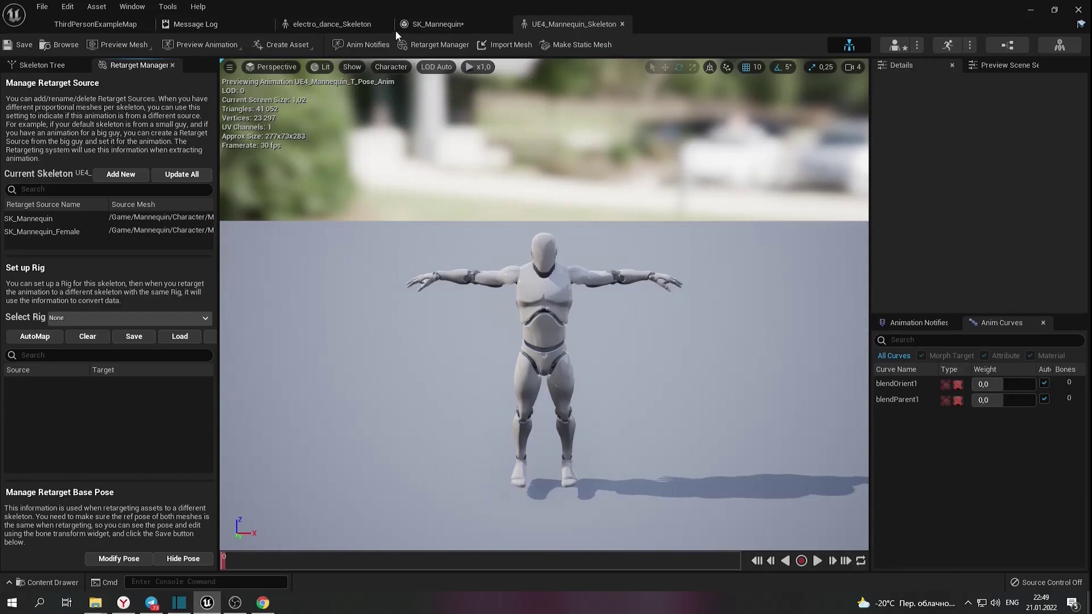
# Assign the Humanoid rig to UE4_Mannequin_Skeleton so its bone mapping fills in
pyautogui.click(479, 27)
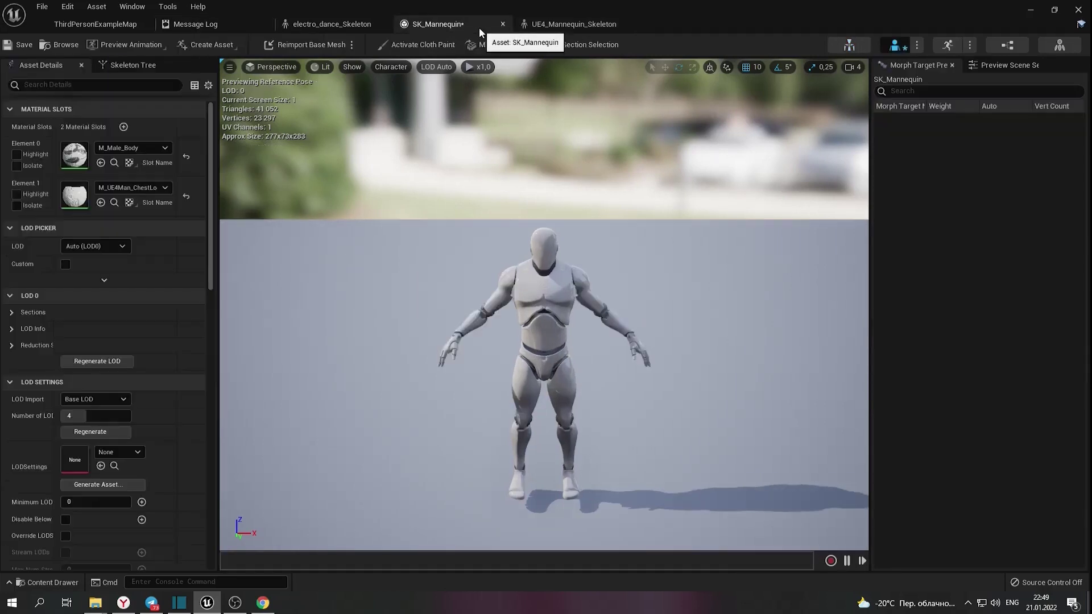
pyautogui.click(542, 25)
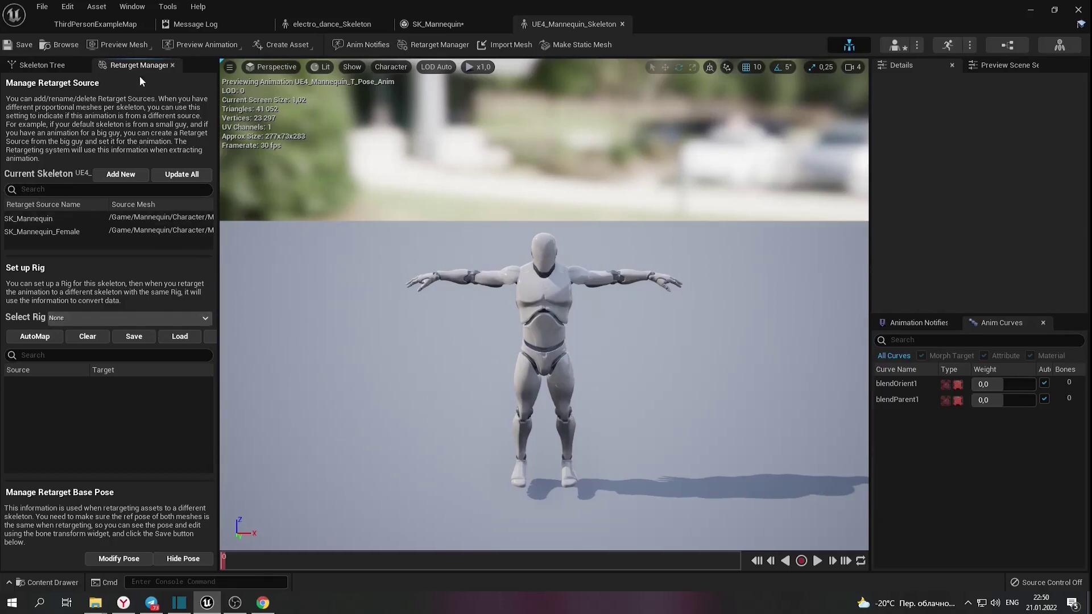
pyautogui.click(132, 6)
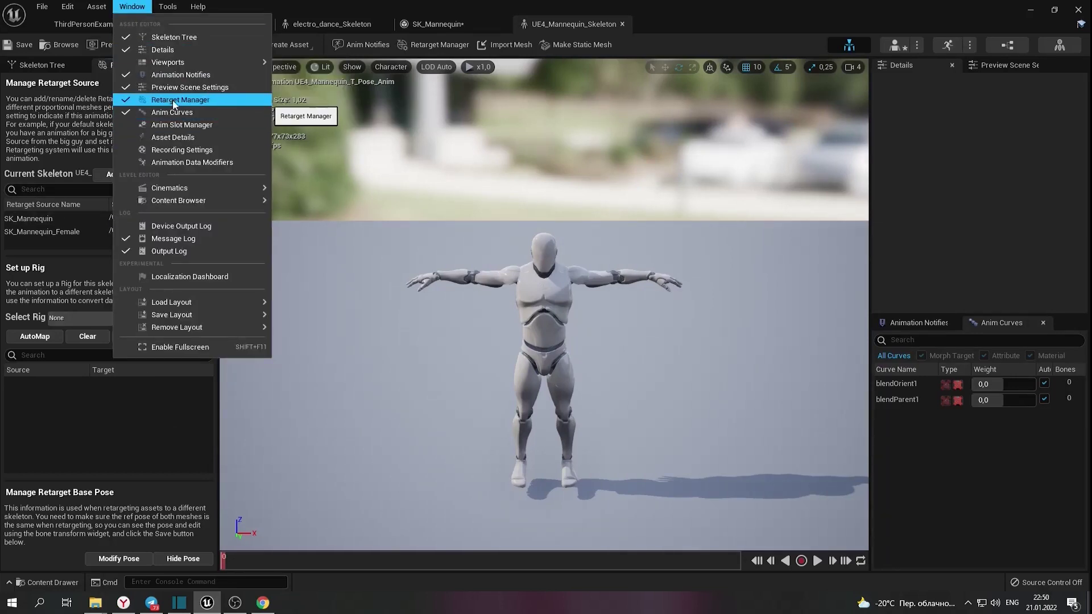
pyautogui.click(83, 319)
pyautogui.click(83, 319)
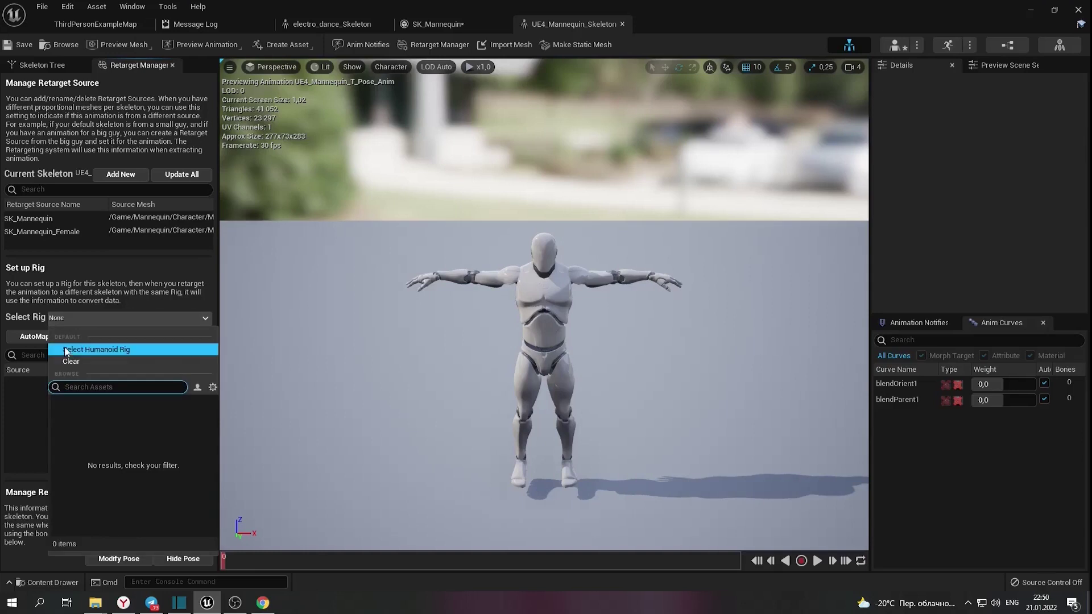
pyautogui.click(82, 348)
pyautogui.scroll(-10, 94, 415)
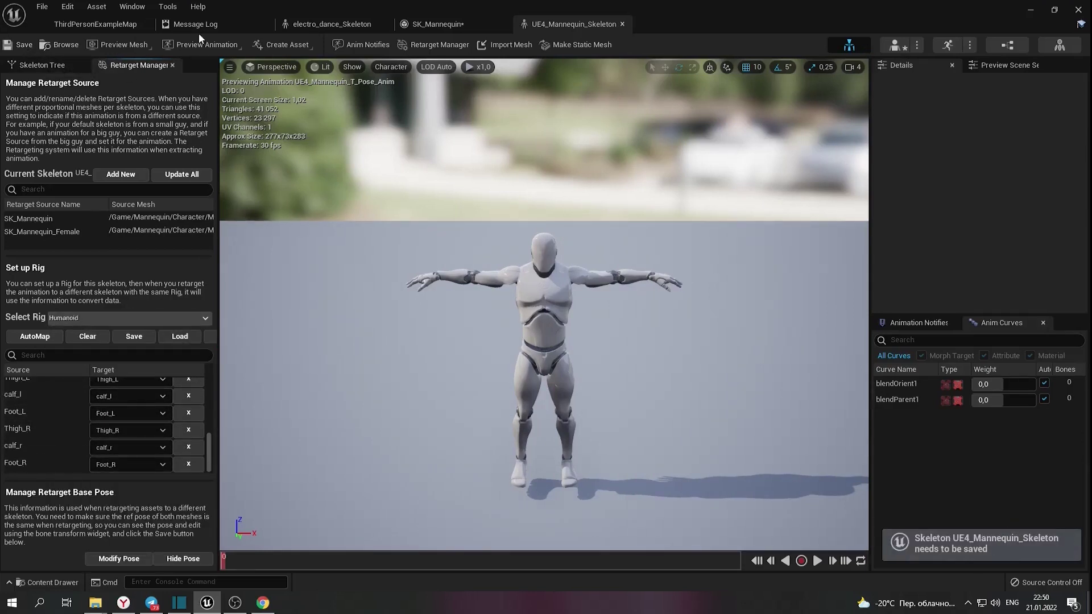
pyautogui.click(336, 24)
# Open electro_dance_Skeleton, assign it the Humanoid rig and save it
pyautogui.click(55, 46)
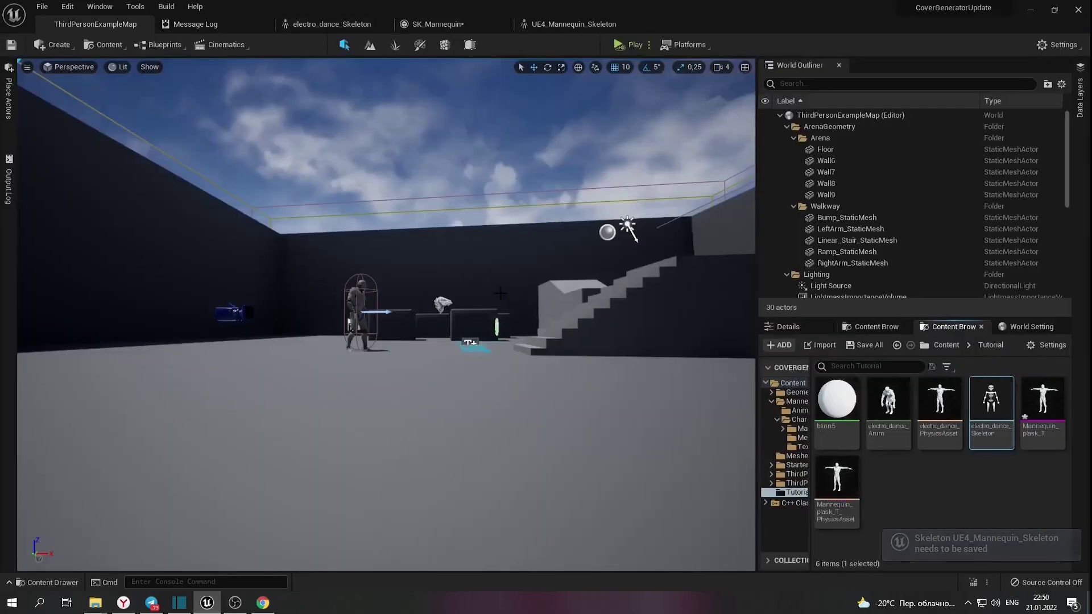
pyautogui.doubleClick(978, 429)
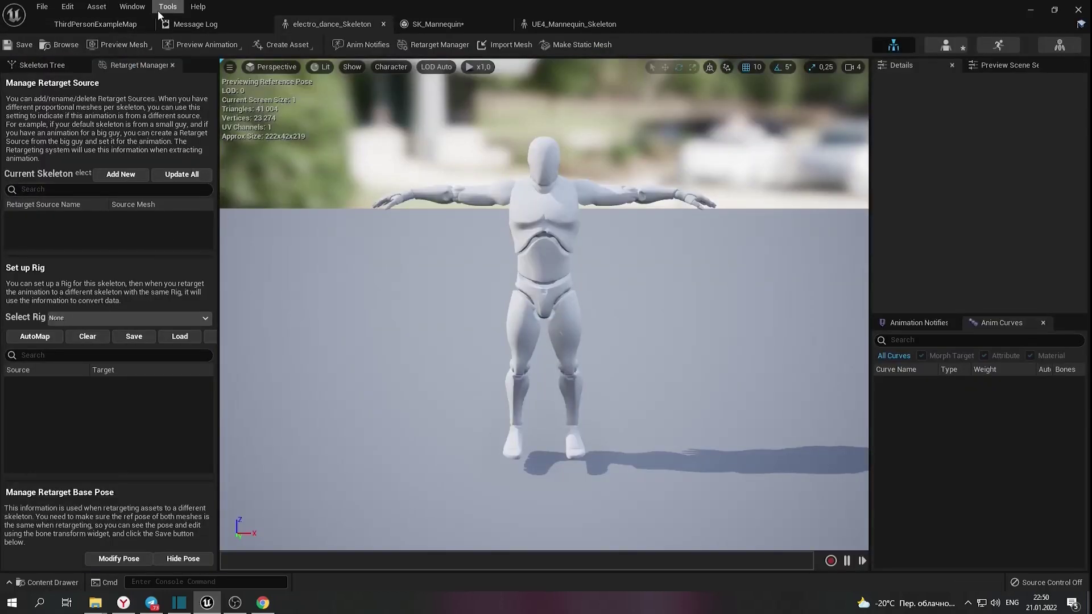
pyautogui.click(133, 7)
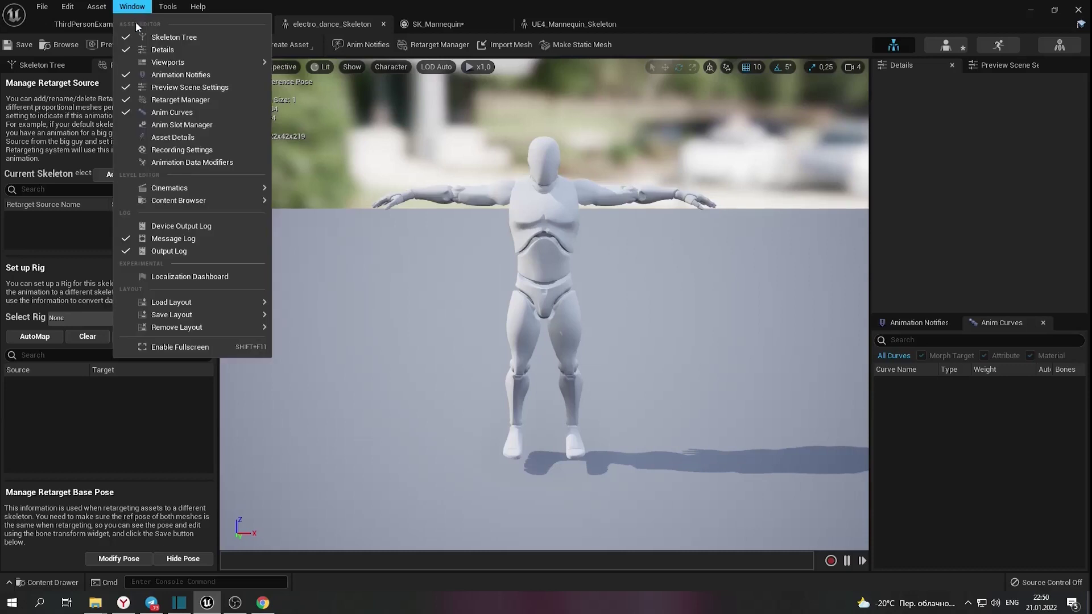
pyautogui.click(65, 319)
pyautogui.click(63, 363)
pyautogui.scroll(-3, 87, 442)
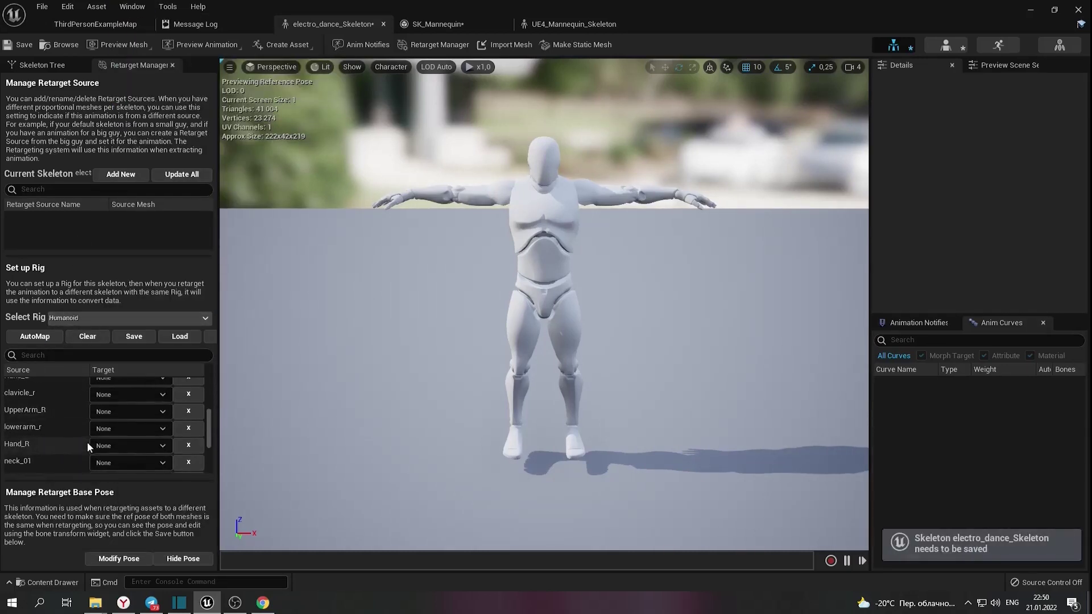
pyautogui.scroll(5, 91, 441)
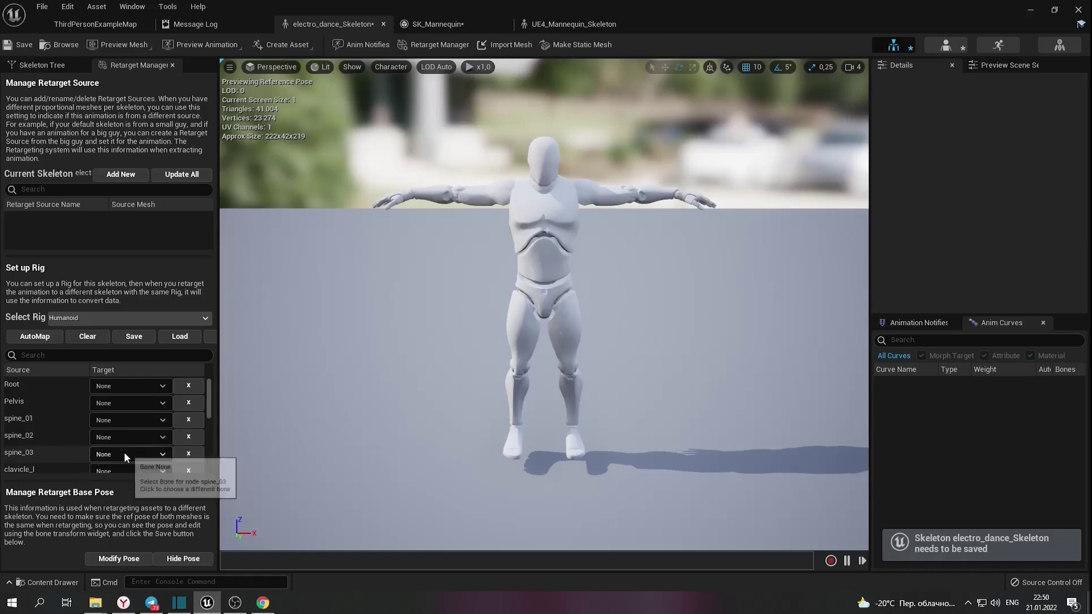
pyautogui.click(22, 45)
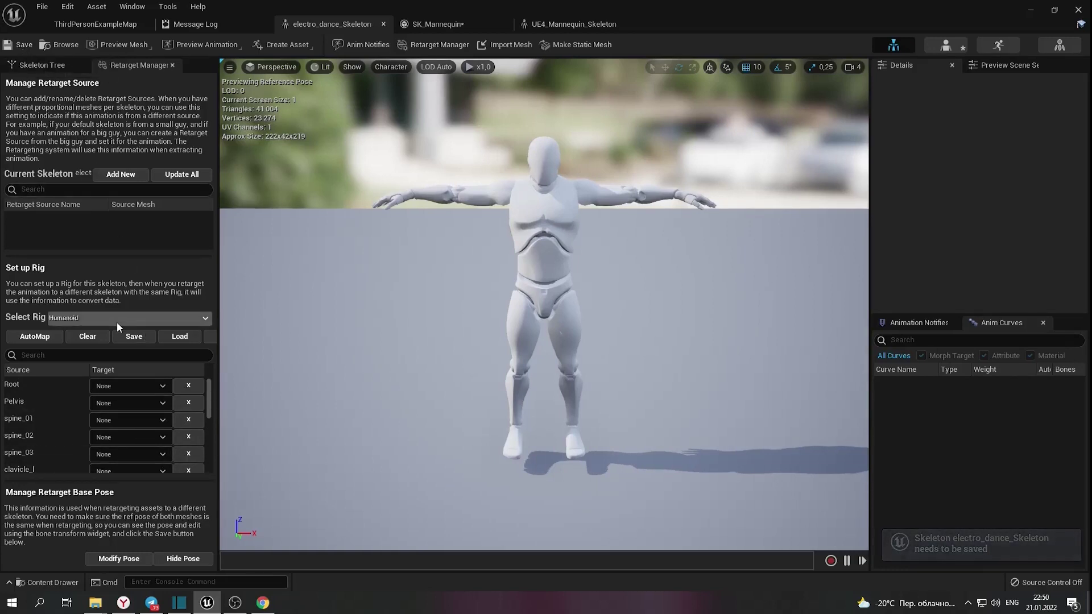
# Load the saved node-mapping asset to fill targets like hips, spine1 and rightFoot
pyautogui.click(179, 337)
pyautogui.click(209, 228)
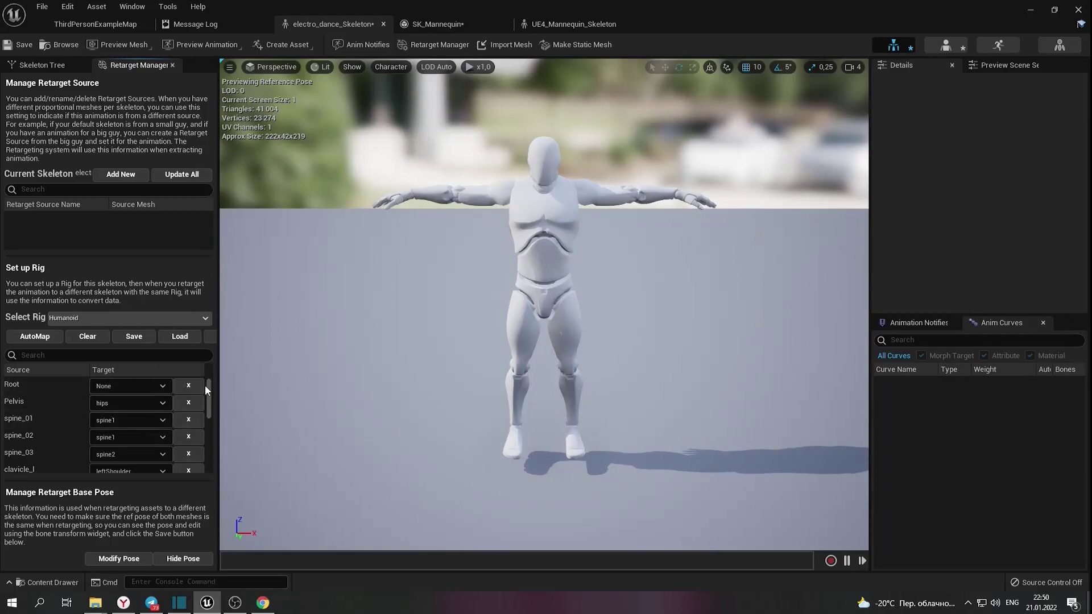
pyautogui.moveTo(211, 382); pyautogui.dragTo(211, 439)
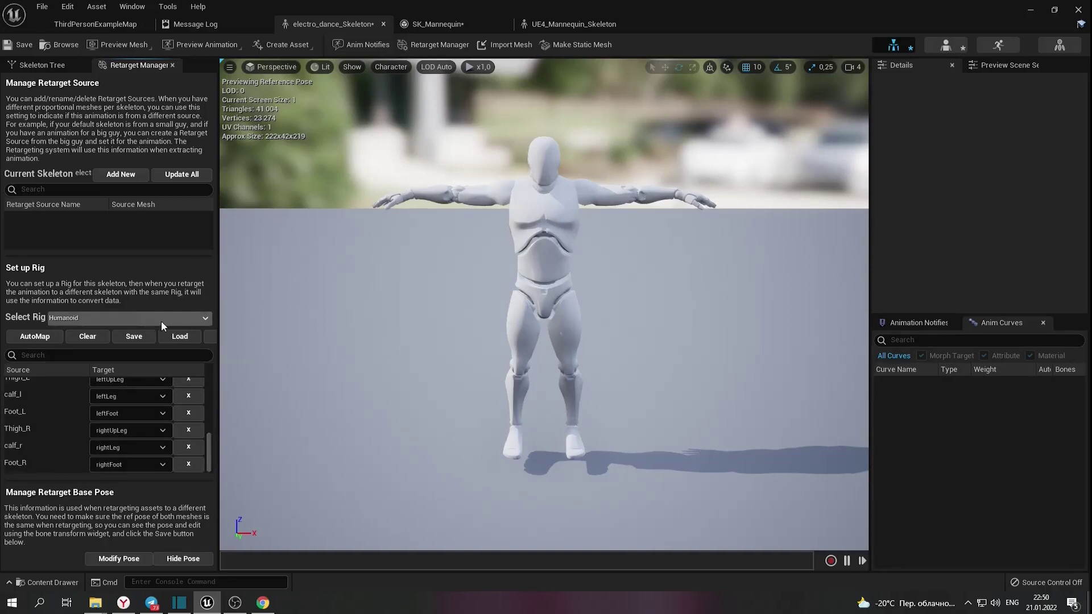
# Check advanced finger mappings such as index_01_l→leftHandIndex1, then save electro_dance_Skeleton
pyautogui.moveTo(218, 321); pyautogui.dragTo(296, 323)
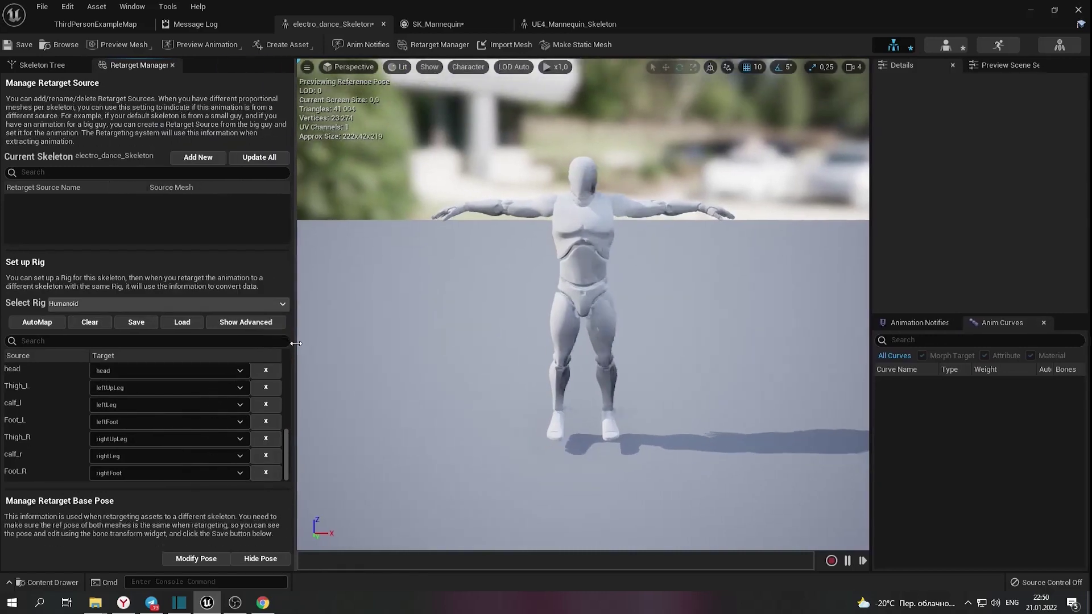
pyautogui.click(246, 325)
pyautogui.scroll(-10, 149, 404)
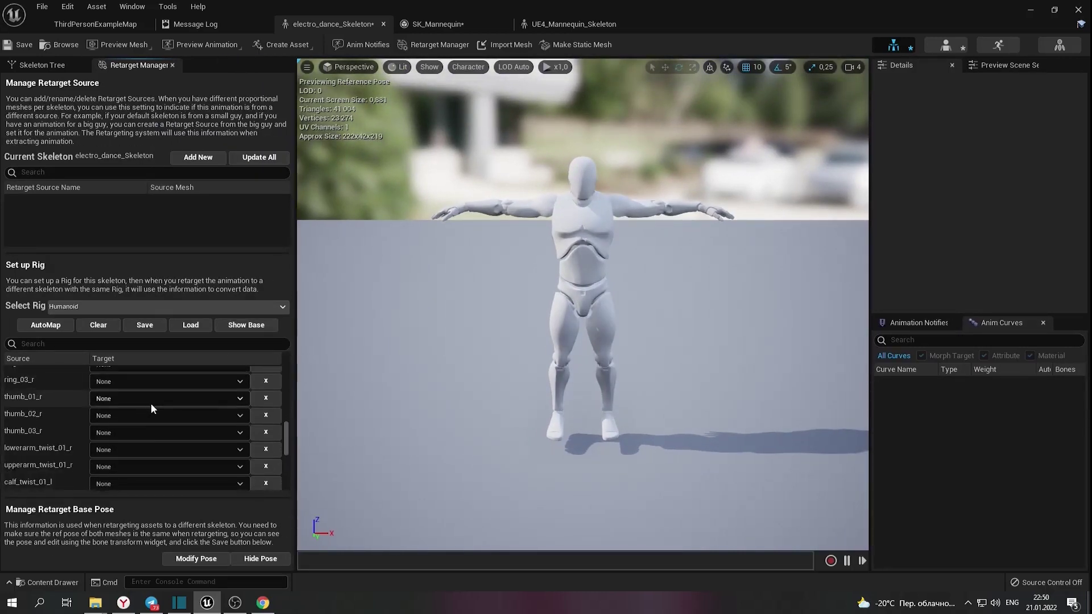
pyautogui.scroll(10, 154, 412)
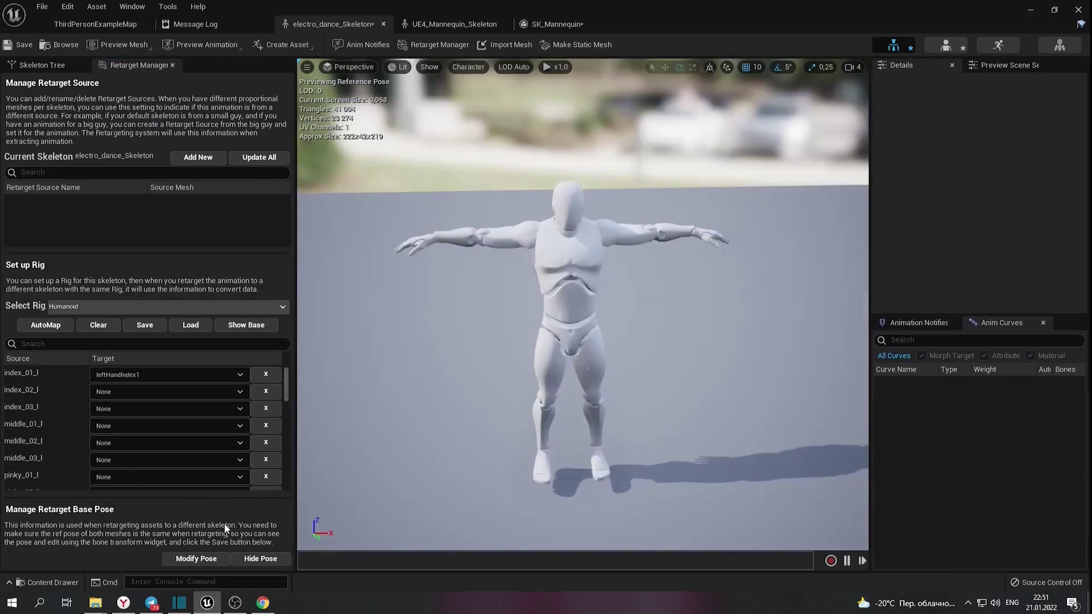
pyautogui.click(23, 44)
pyautogui.click(125, 25)
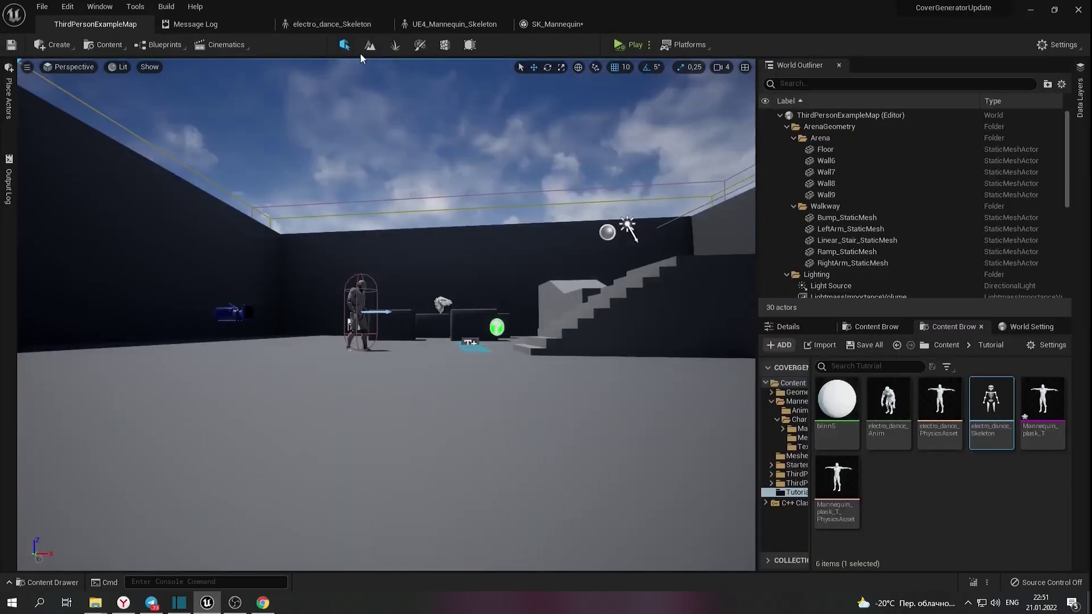
pyautogui.click(1006, 476)
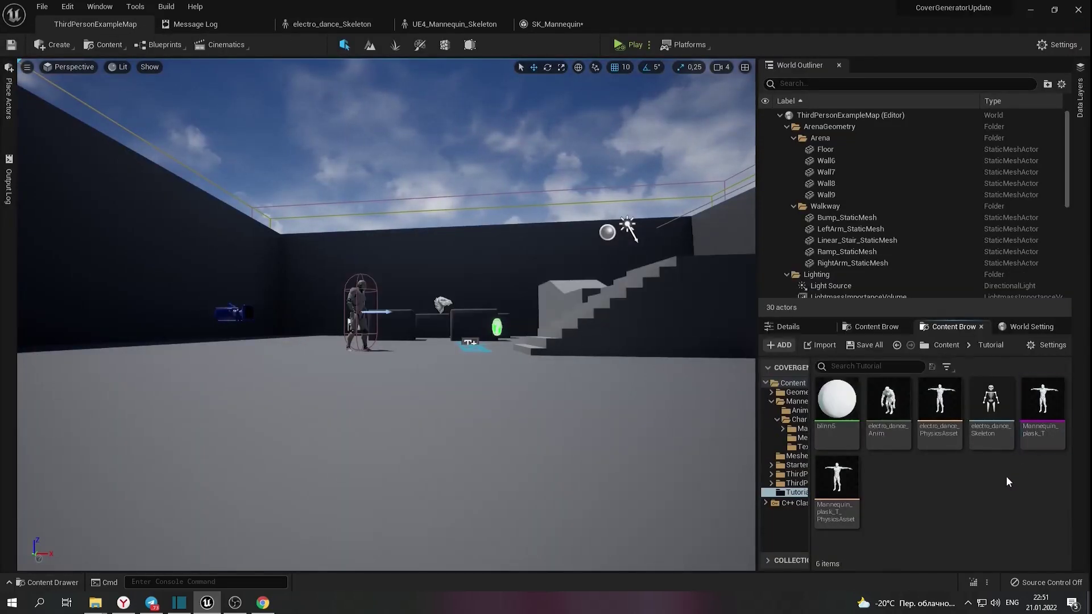
pyautogui.rightClick(888, 407)
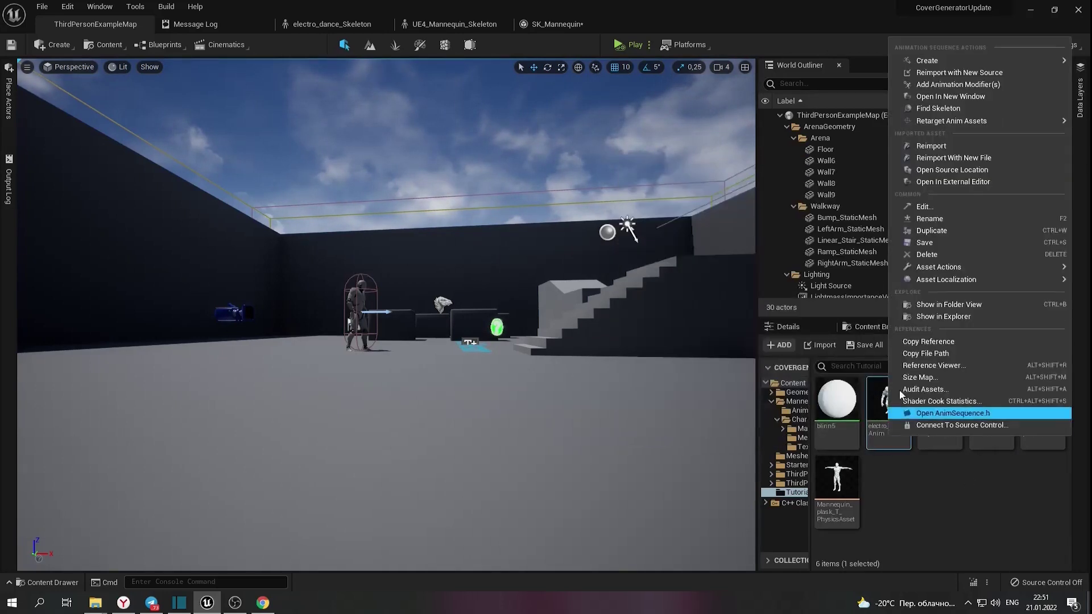
pyautogui.moveTo(955, 119)
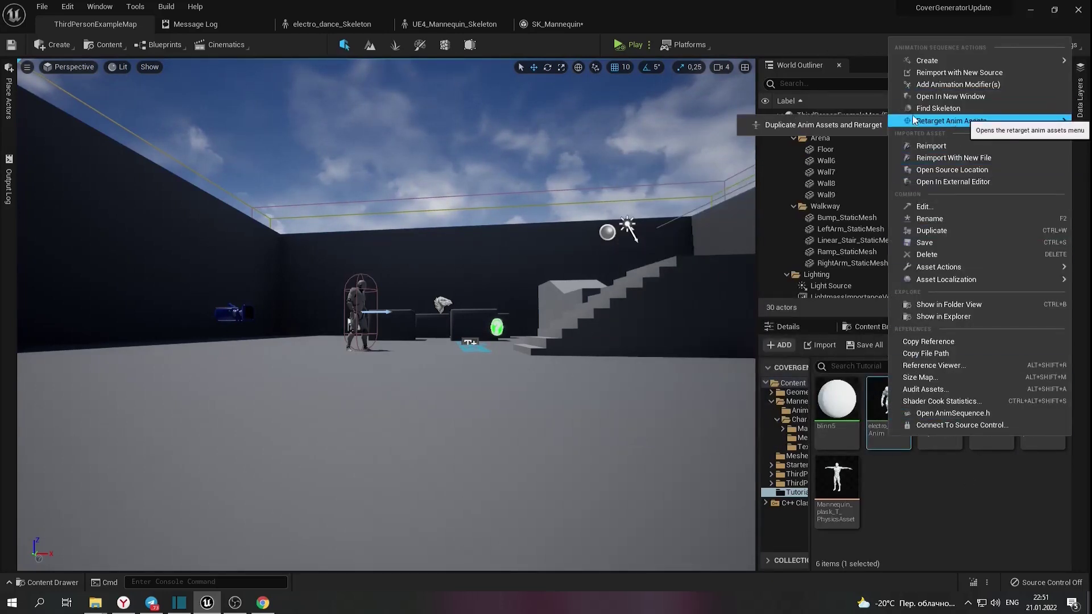
pyautogui.click(859, 125)
pyautogui.click(347, 225)
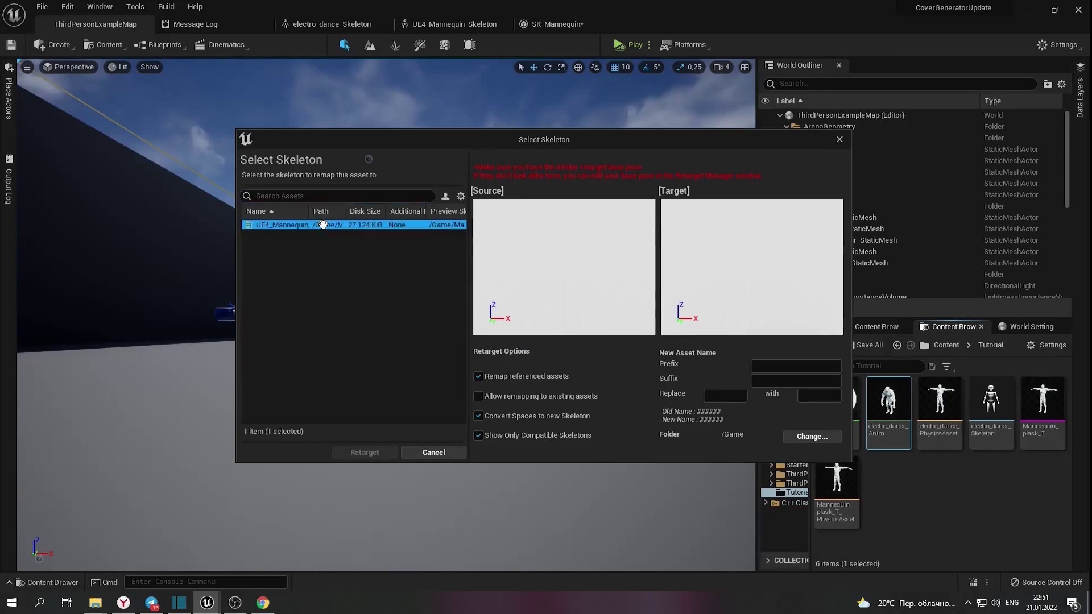
pyautogui.click(838, 140)
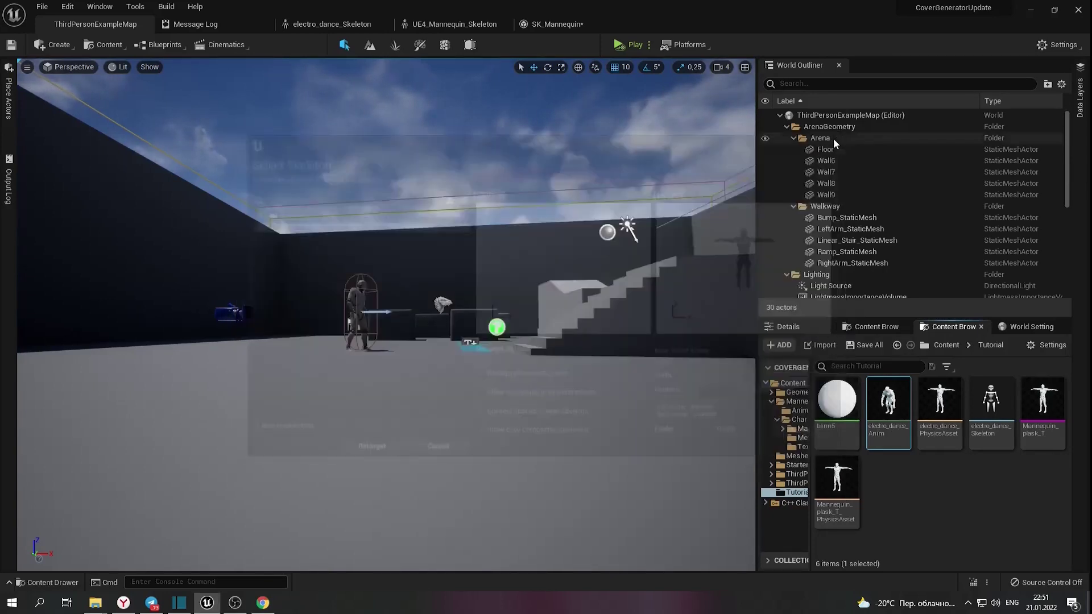
pyautogui.moveTo(888, 401); pyautogui.dragTo(410, 400)
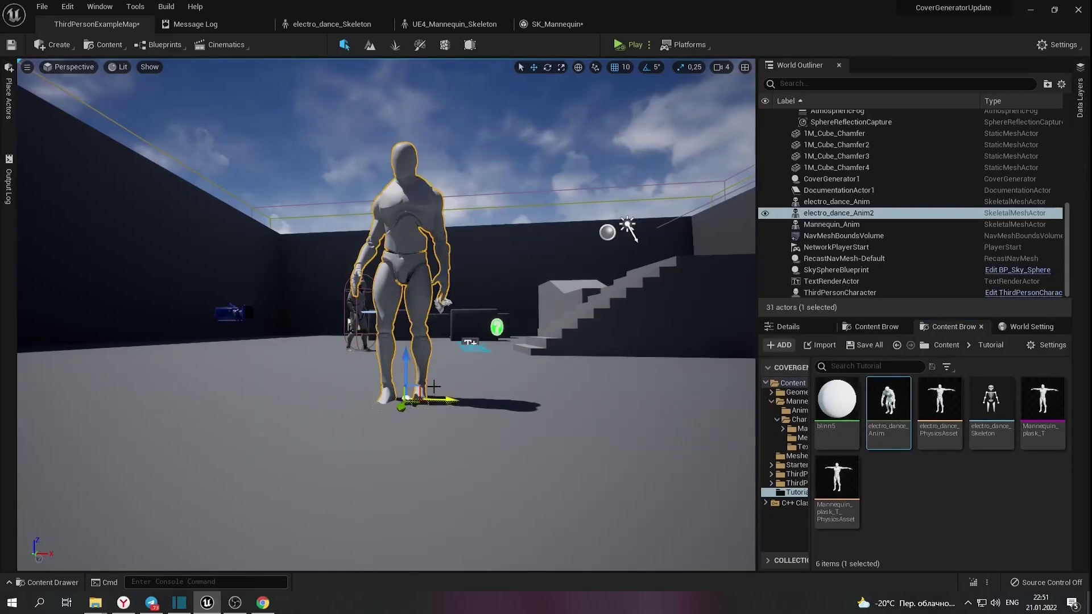
pyautogui.click(470, 404)
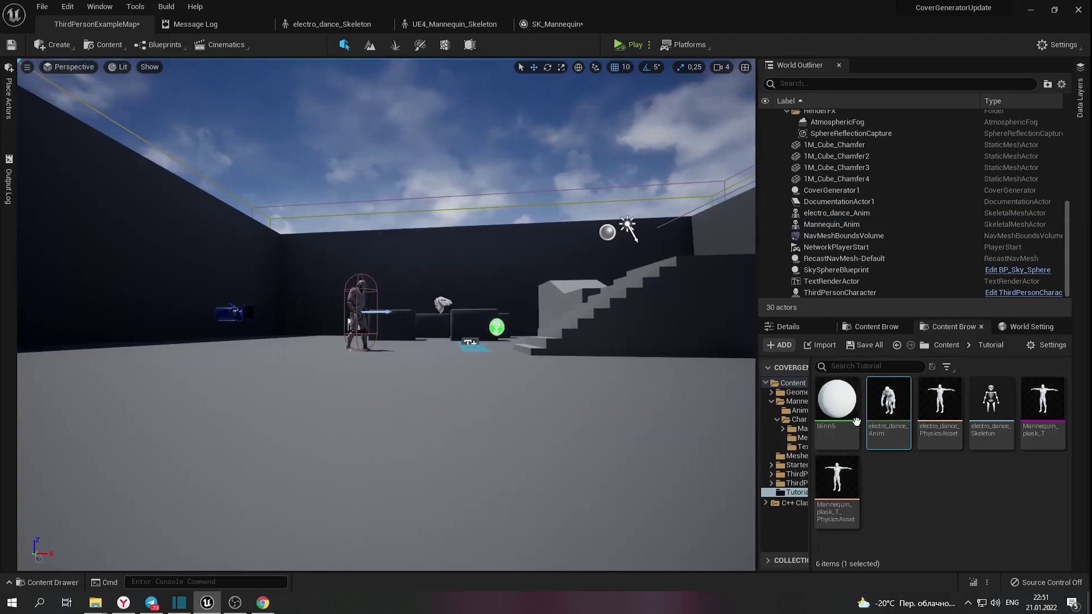
pyautogui.rightClick(892, 424)
# Duplicate electro_dance_Anim onto the UE4_Mannequin skeleton with a Retarget_ name prefix
pyautogui.moveTo(958, 115)
pyautogui.click(808, 123)
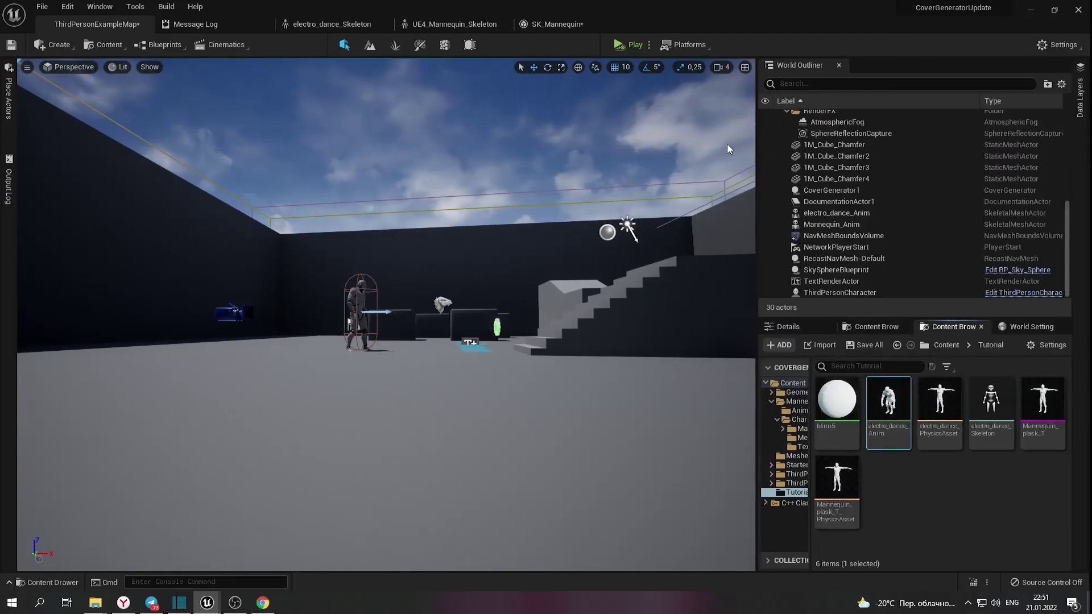
pyautogui.click(364, 225)
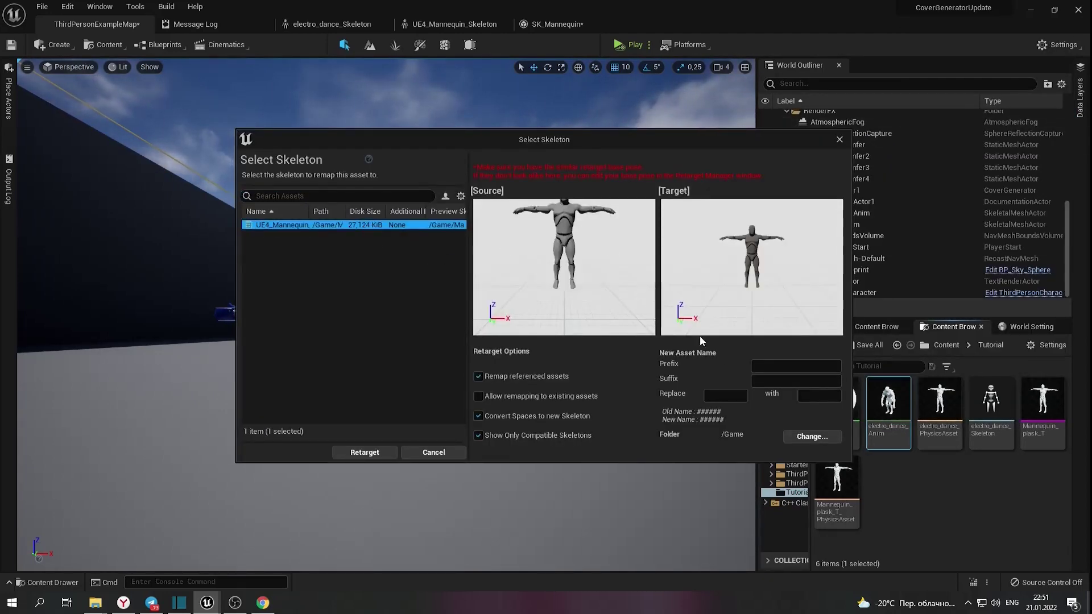
pyautogui.click(828, 370)
pyautogui.write('Retarget_')
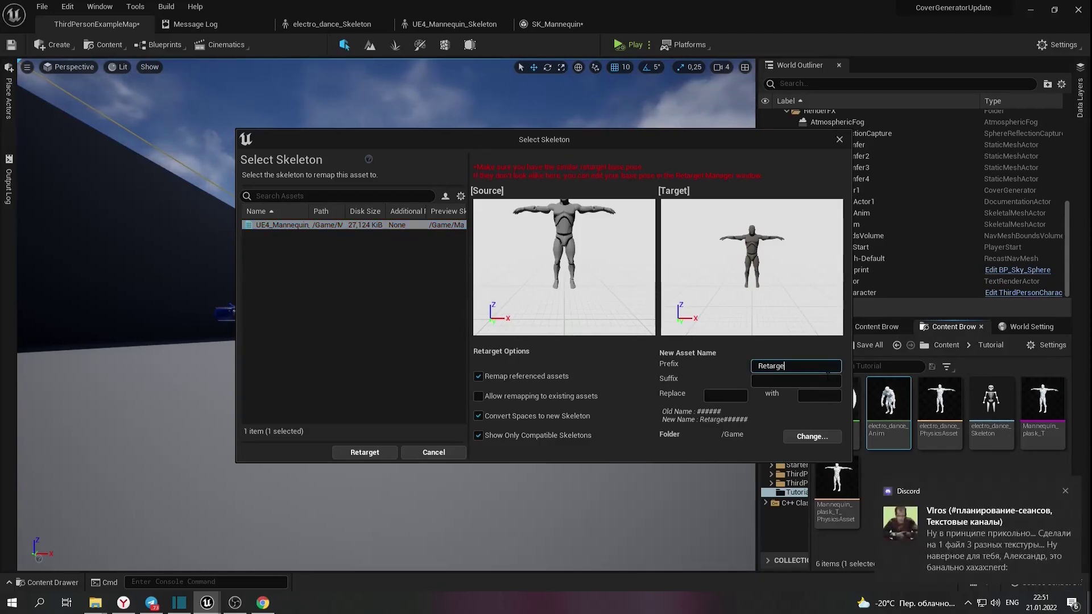
pyautogui.click(364, 452)
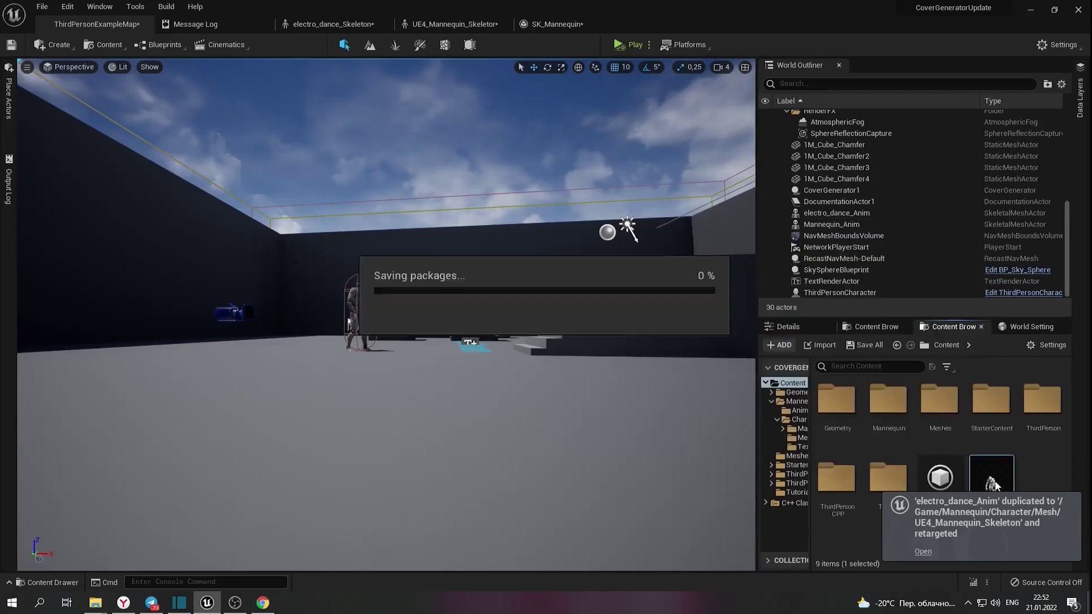
# Place Retarget_electro_dance_Anim and electro_dance_Anim side by side in the level and frame them
pyautogui.moveTo(996, 475); pyautogui.dragTo(495, 401)
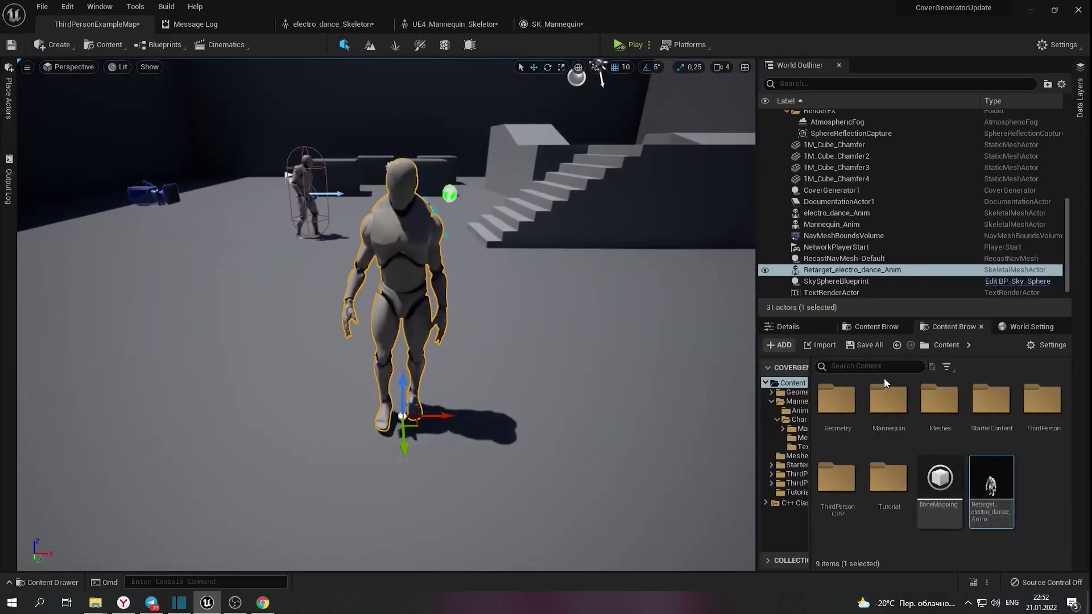
pyautogui.click(859, 326)
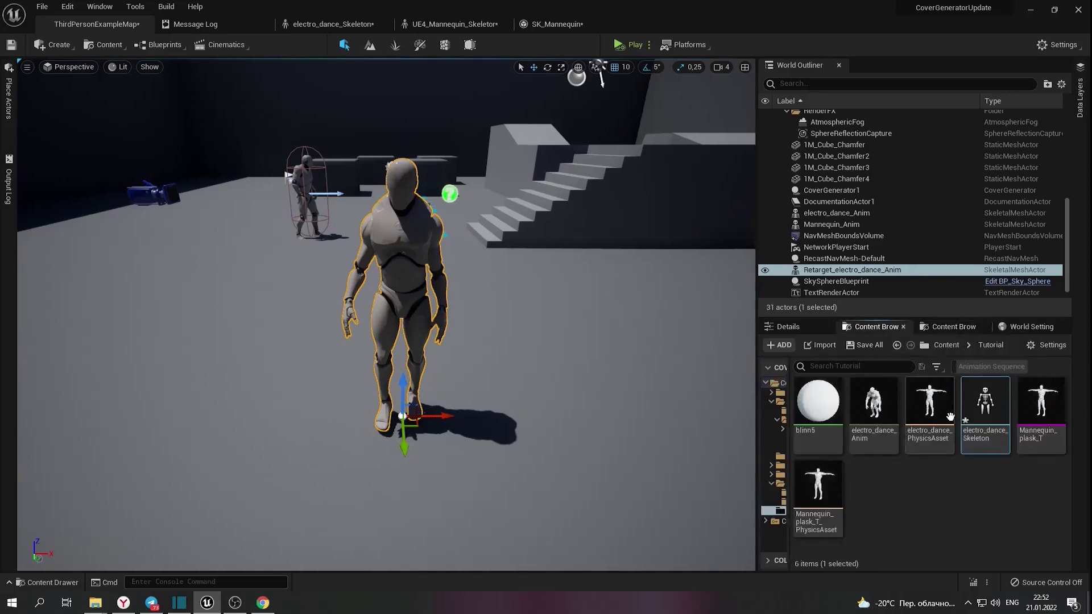
pyautogui.moveTo(874, 404); pyautogui.dragTo(216, 341)
pyautogui.press('f')
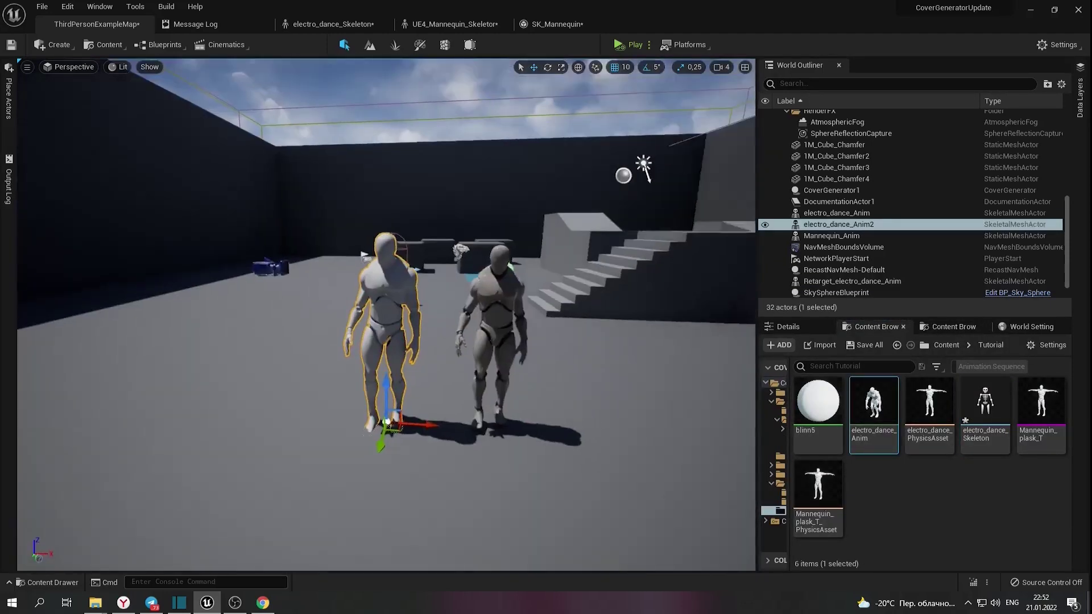